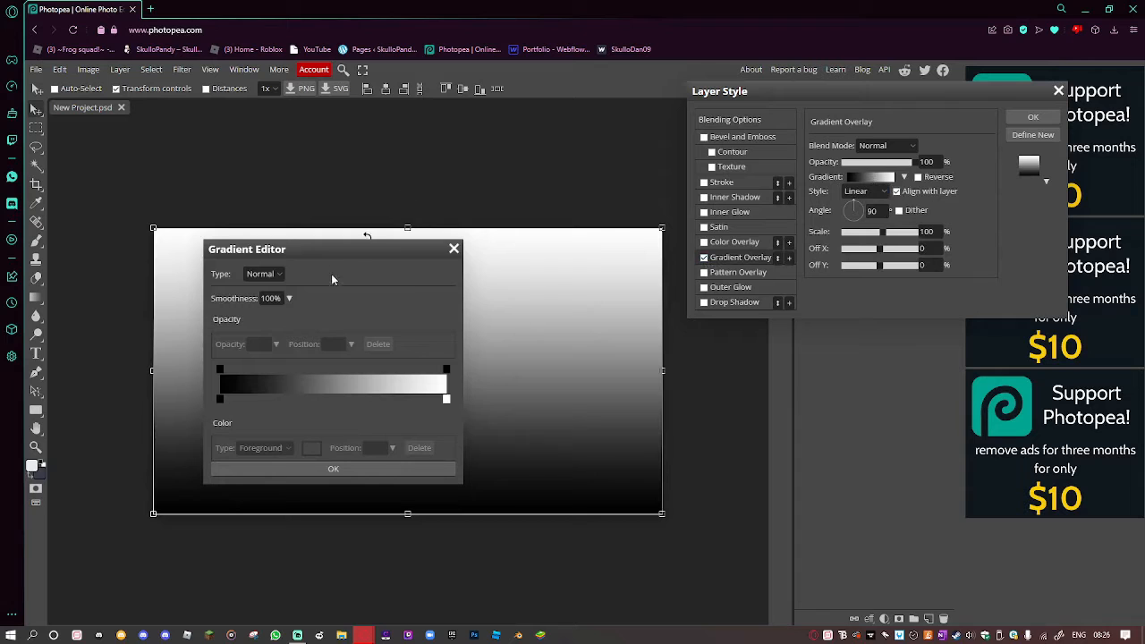
Move the Gradient Editor beside the Layer Style settings.
drag(332, 258, 1005, 309)
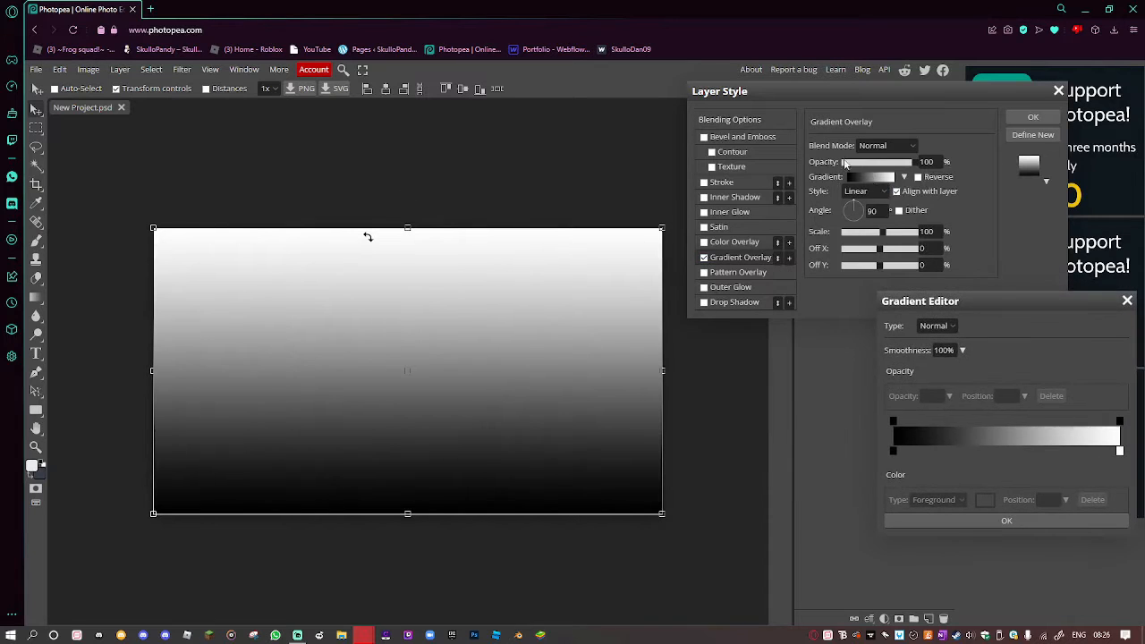
Set both the start and end gradient stops to dark grey.
drag(925, 302, 891, 309)
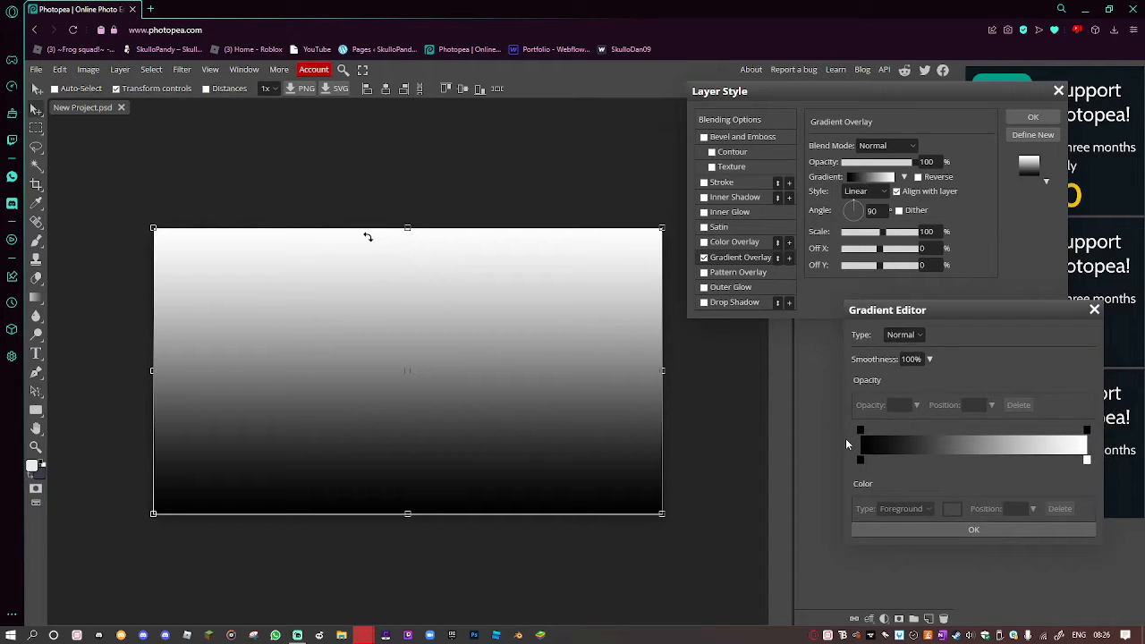
double_click(860, 460)
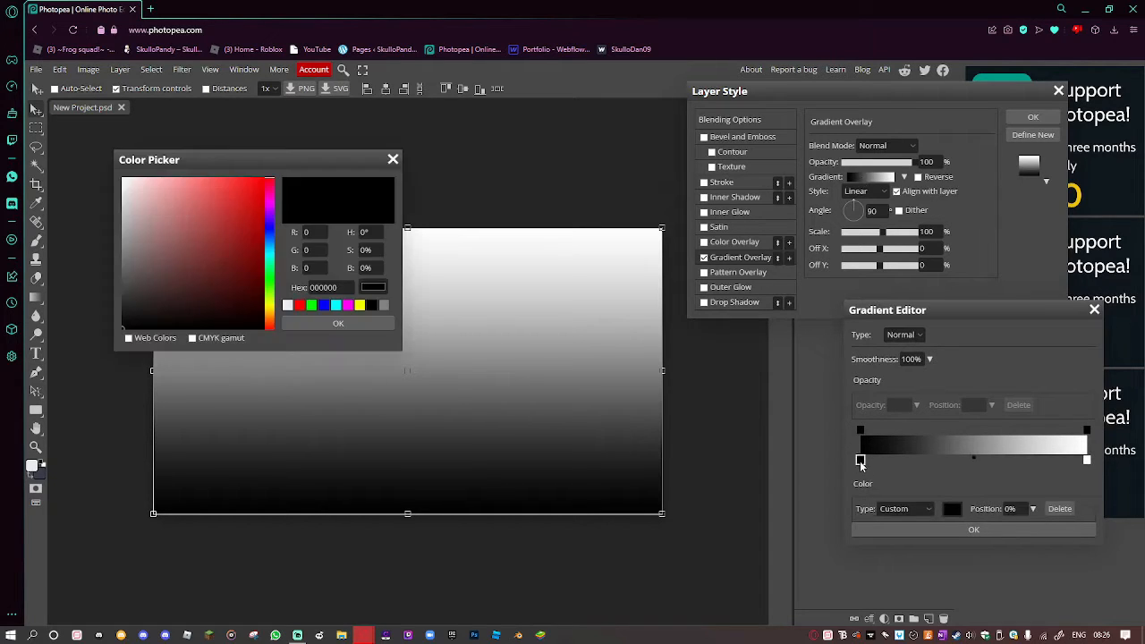
drag(275, 159, 755, 104)
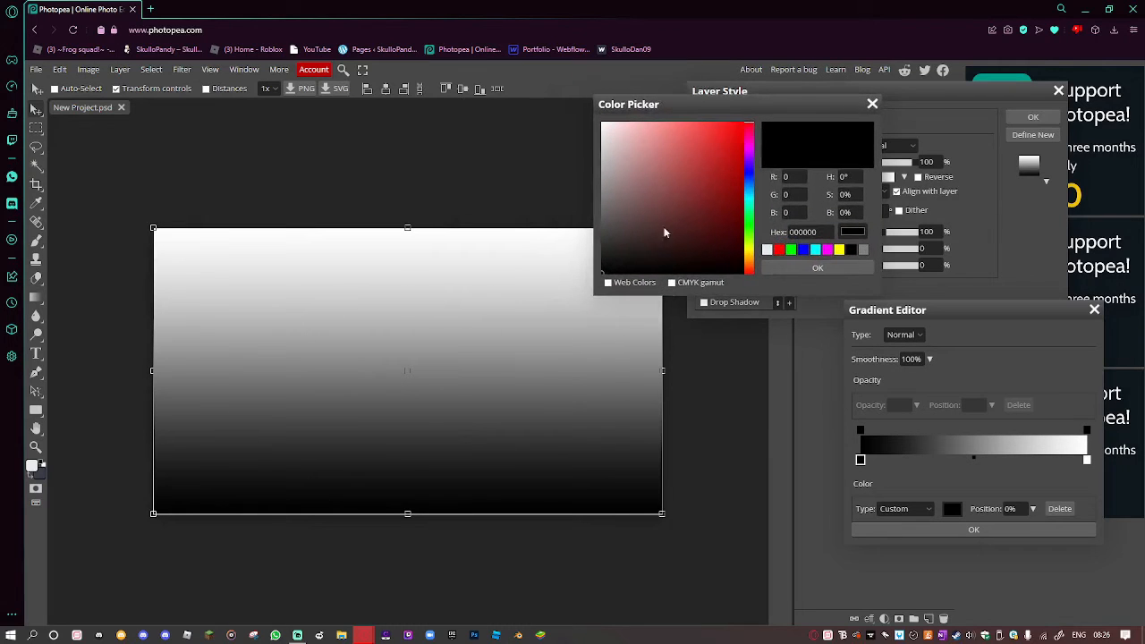
drag(598, 265, 594, 248)
click(817, 267)
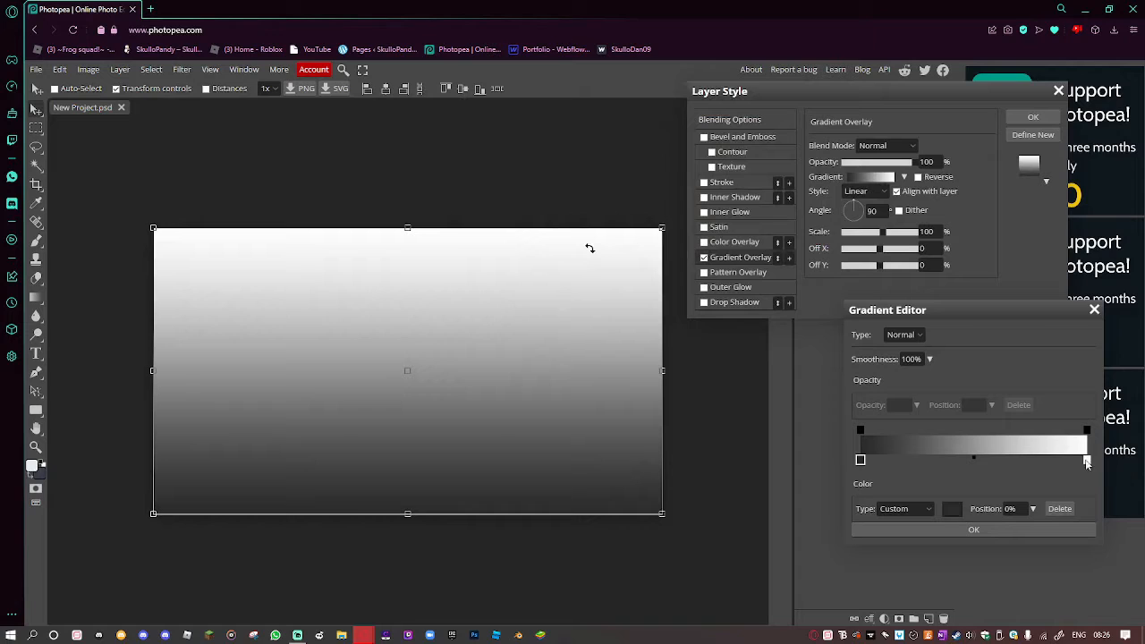
double_click(1086, 459)
click(178, 503)
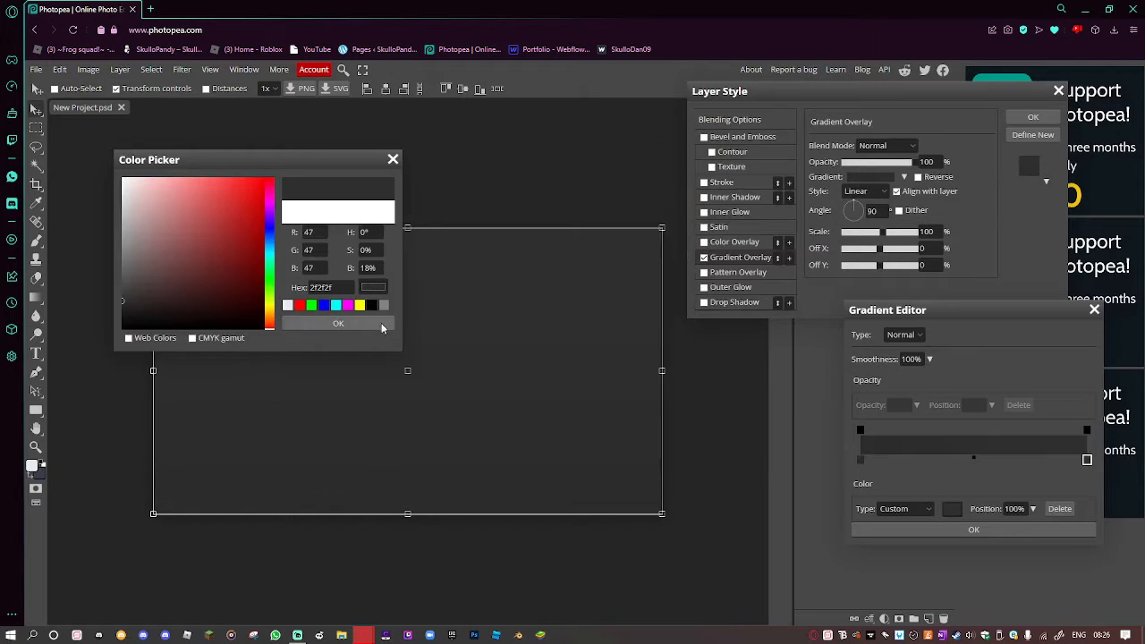
click(362, 324)
Add a dark red (5d2c2c) middle stop, angle the gradient at 132°, and apply it.
drag(968, 459, 972, 460)
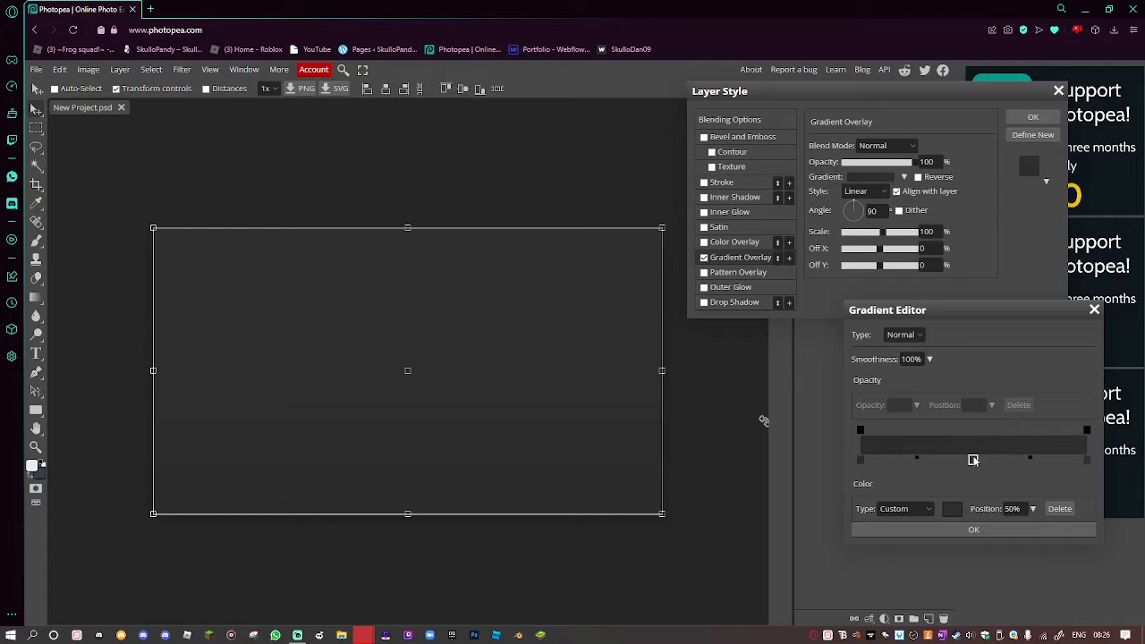
double_click(972, 460)
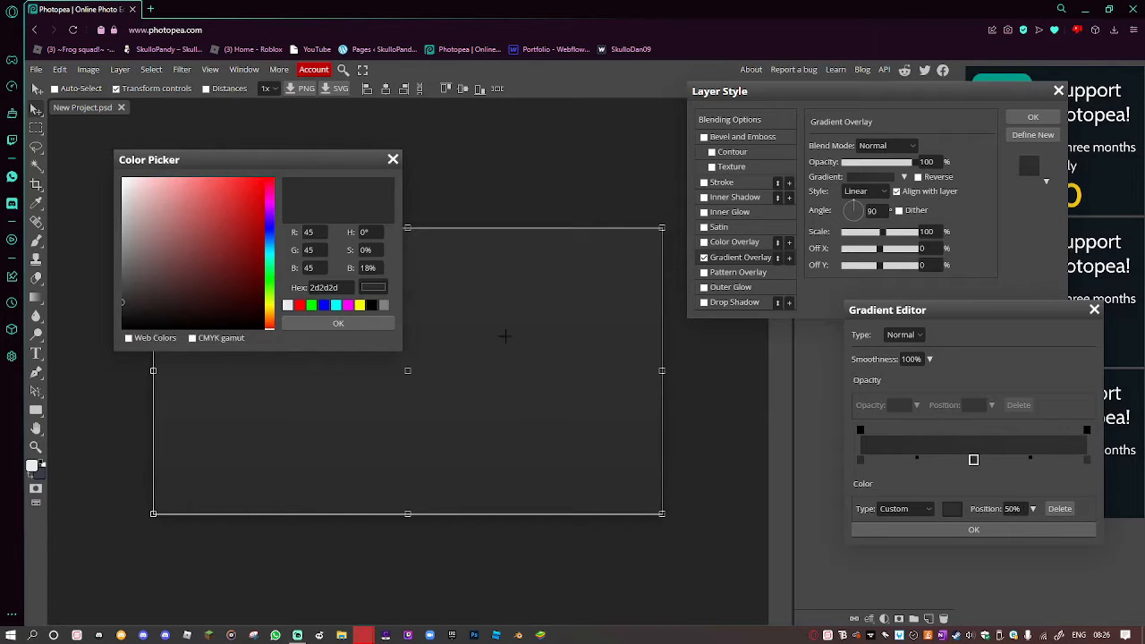
click(215, 261)
mouse_move(234, 267)
mouse_down()
mouse_move(254, 234)
mouse_move(263, 266)
mouse_move(251, 256)
mouse_move(195, 275)
mouse_up()
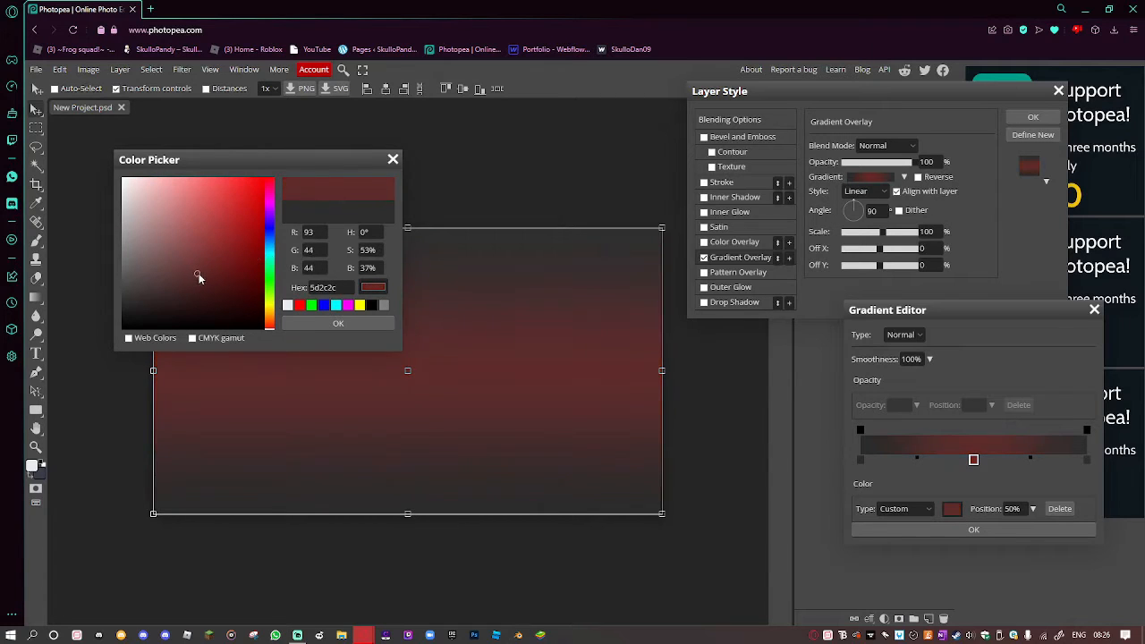
click(375, 323)
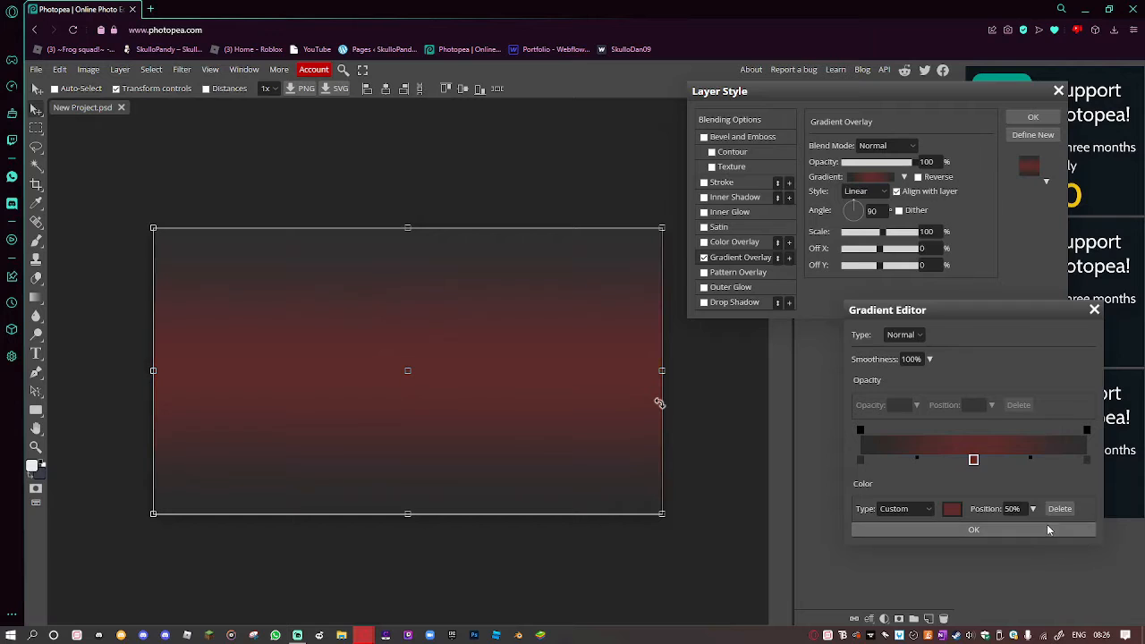
click(1048, 530)
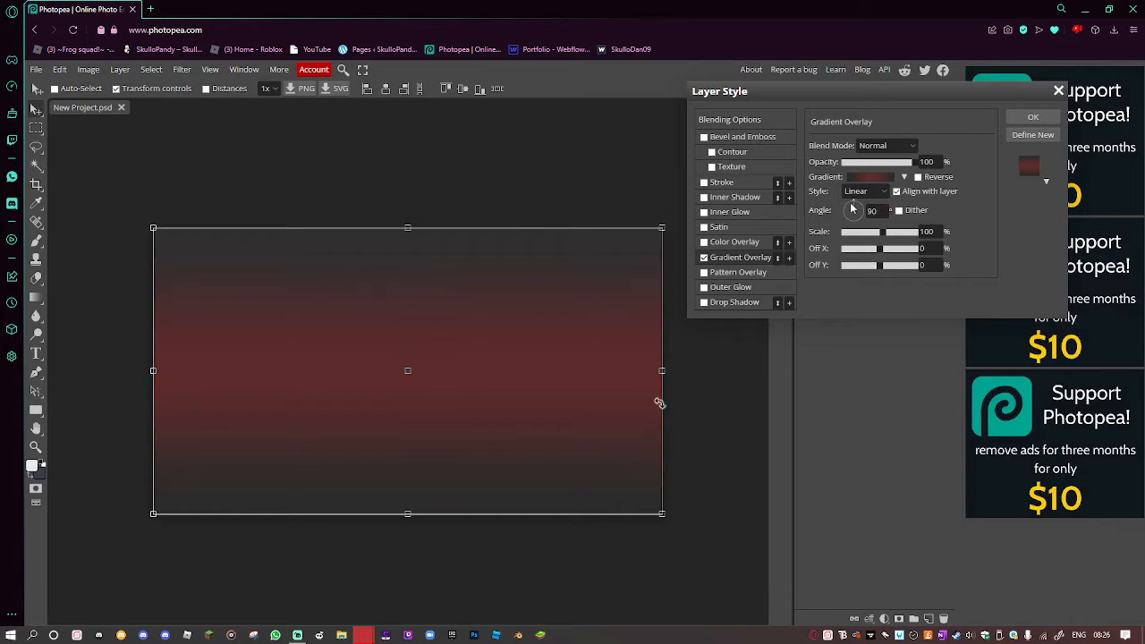
drag(850, 210, 851, 211)
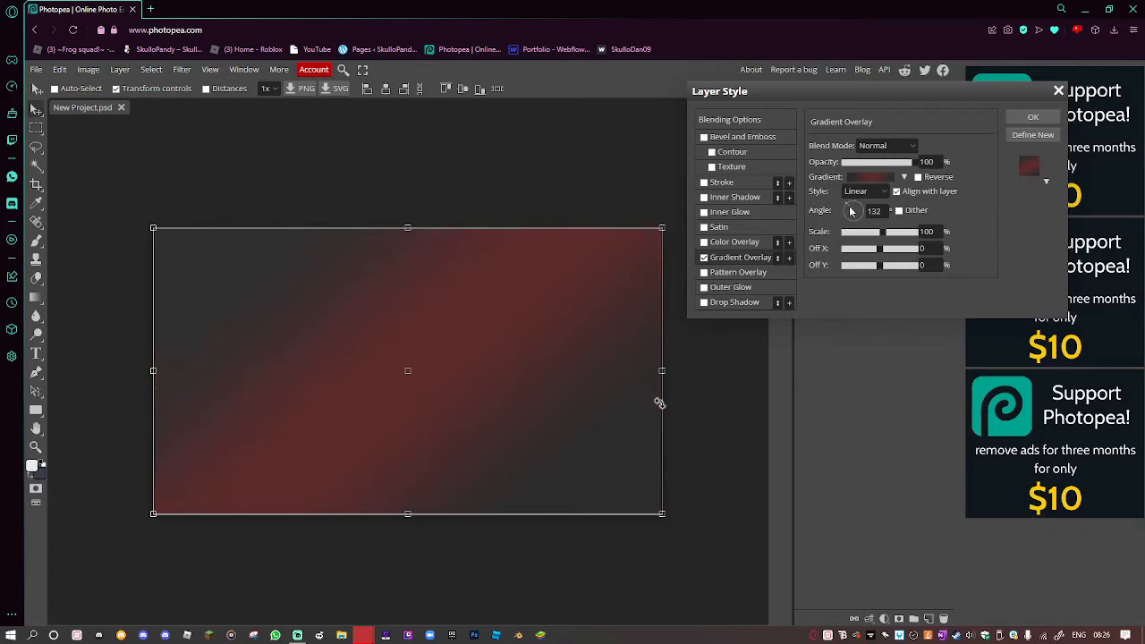
click(1042, 119)
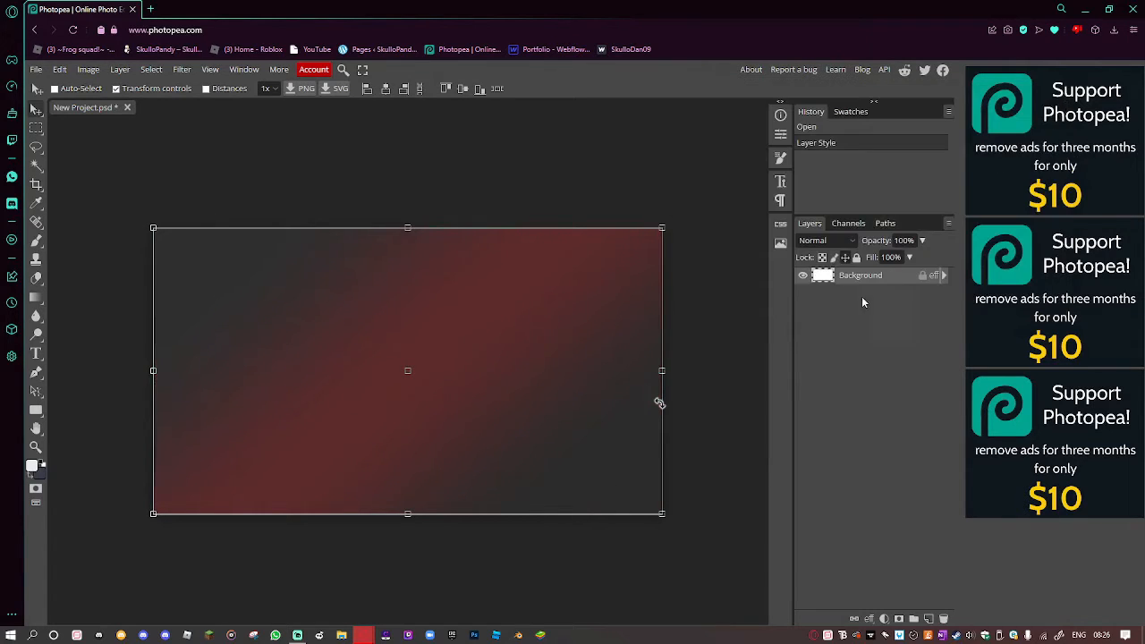
Add a text layer reading 'YOUR' near the canvas centre.
click(35, 353)
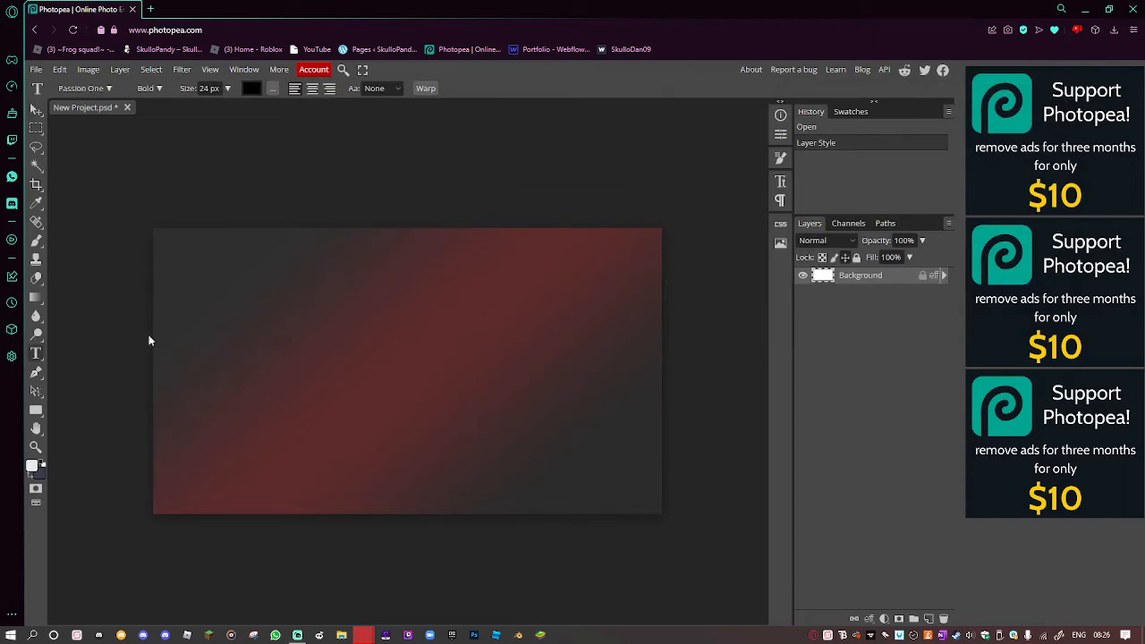
click(454, 365)
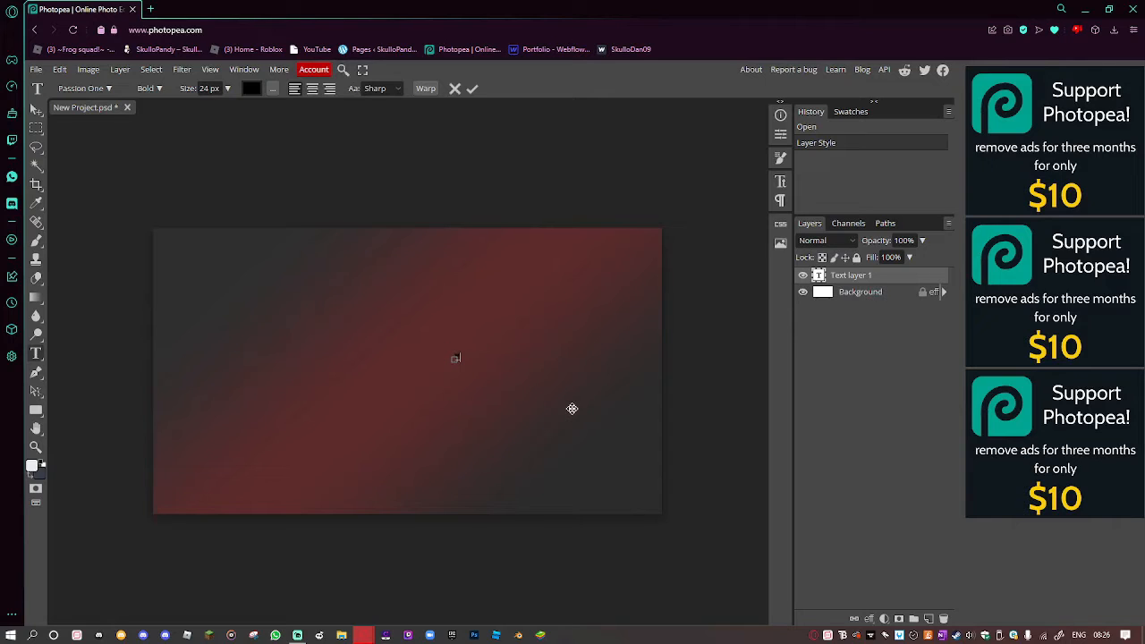
text(YOUR)
click(37, 109)
Scale YOUR up to about 926% and place it right of the canvas centre.
key(ctrl+t)
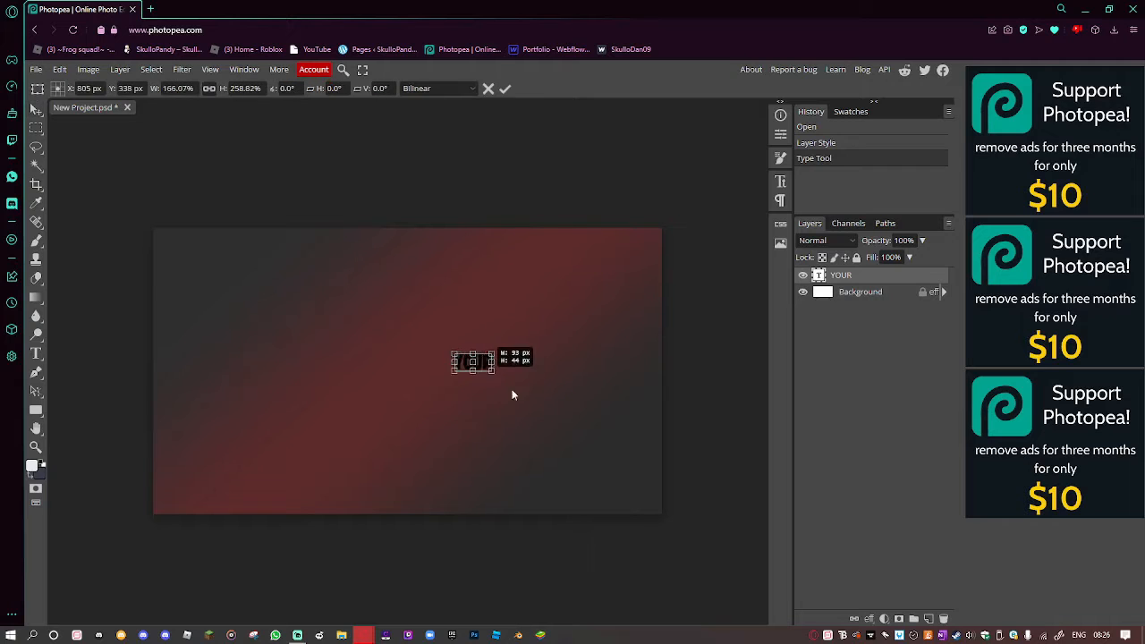
drag(480, 363, 612, 447)
key(ctrl+z)
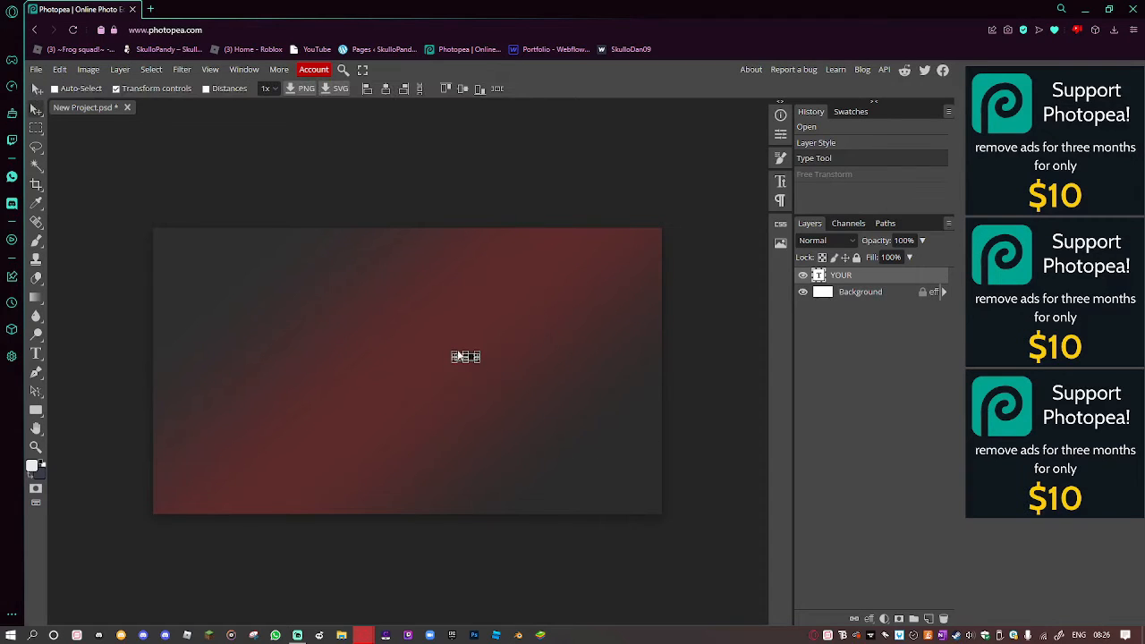
key(ctrl+t)
drag(480, 363, 642, 450)
key(Escape)
key(ctrl+t)
drag(479, 361, 725, 494)
drag(628, 379, 551, 338)
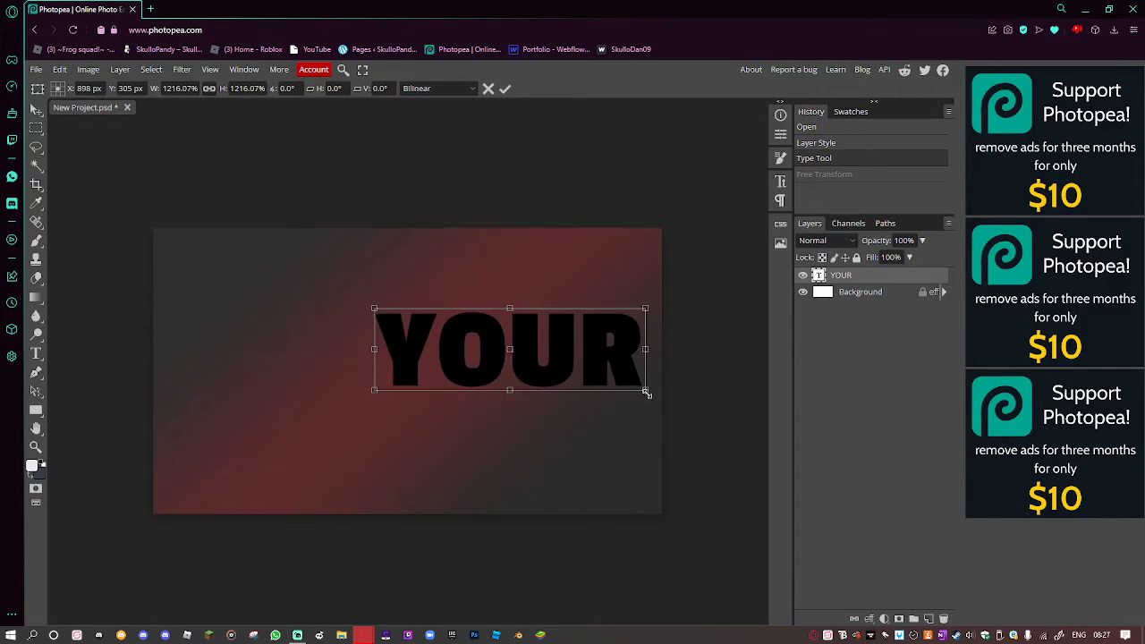
drag(645, 393, 572, 350)
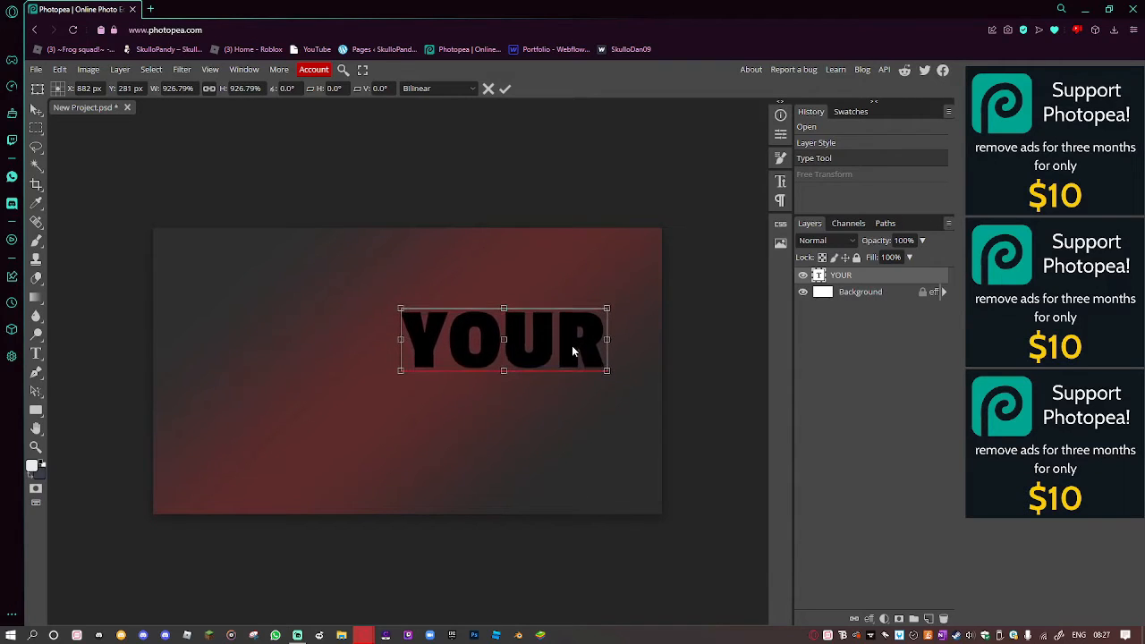
right_click(861, 276)
Give the YOUR text a white Color Overlay.
click(863, 279)
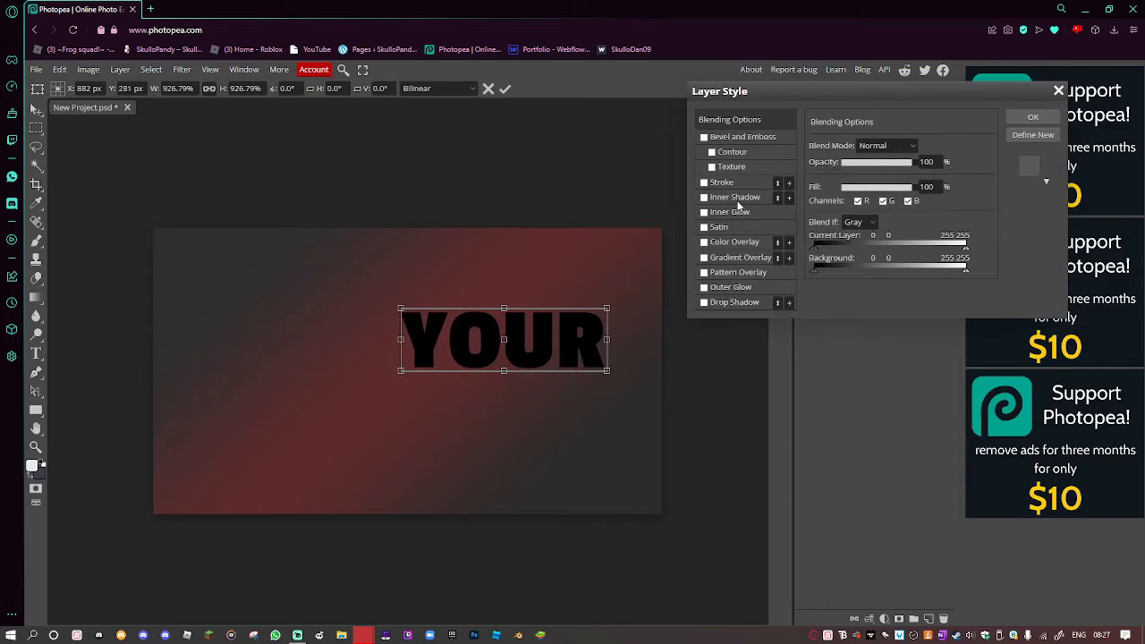
click(716, 242)
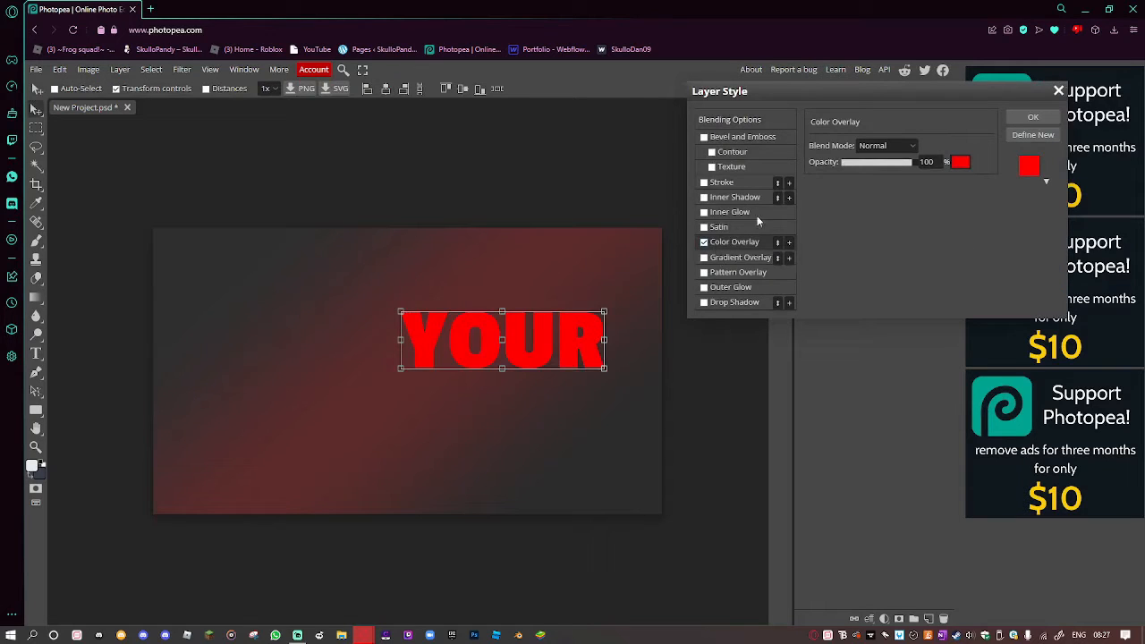
click(960, 162)
click(287, 305)
click(326, 323)
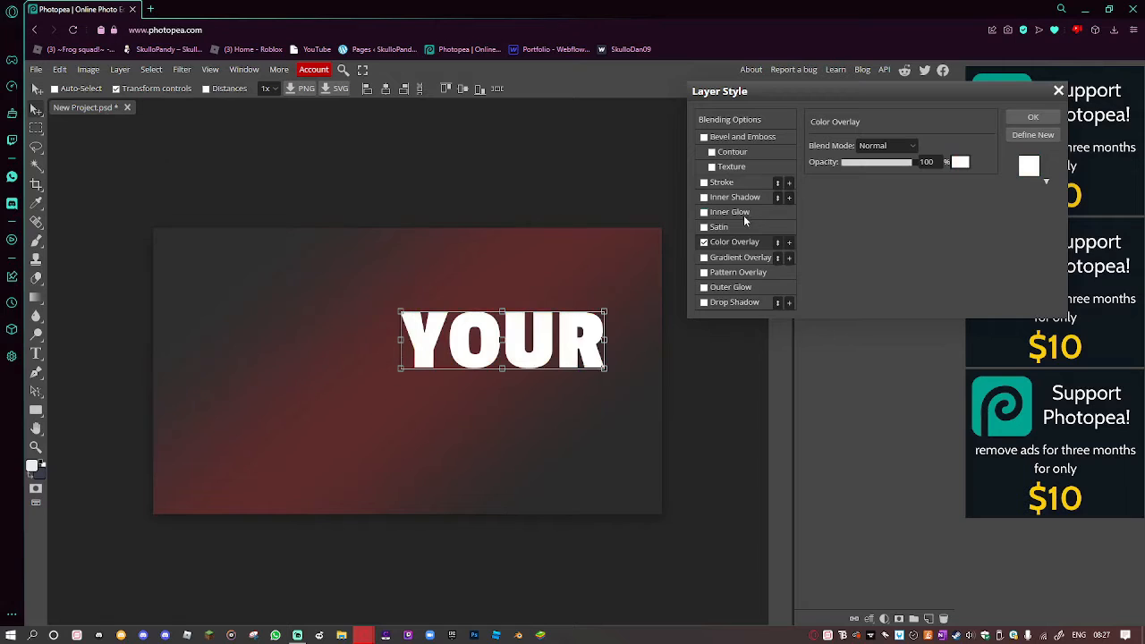
Add a 14% Satin and a Drop Shadow to YOUR, then apply the styles.
click(703, 227)
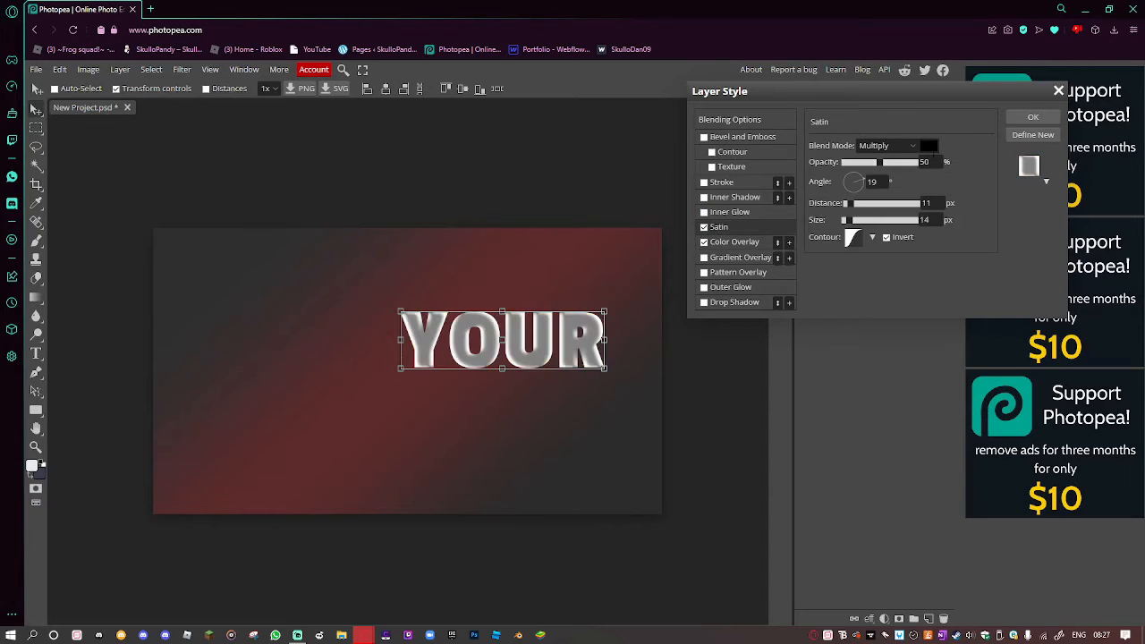
click(926, 162)
text(14)
key(Return)
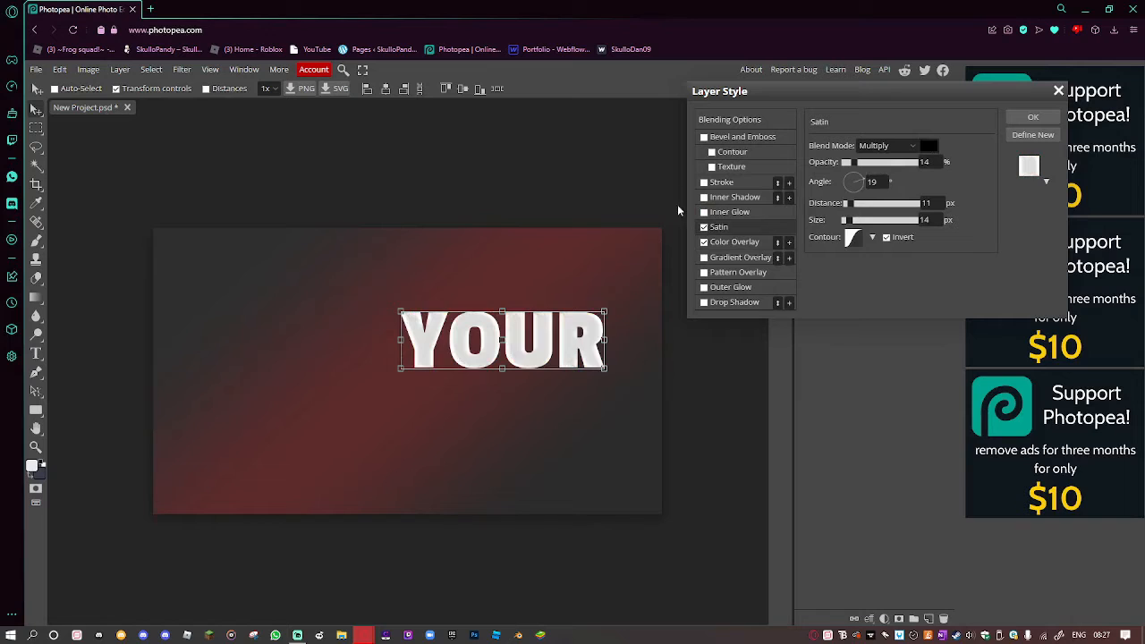
click(706, 305)
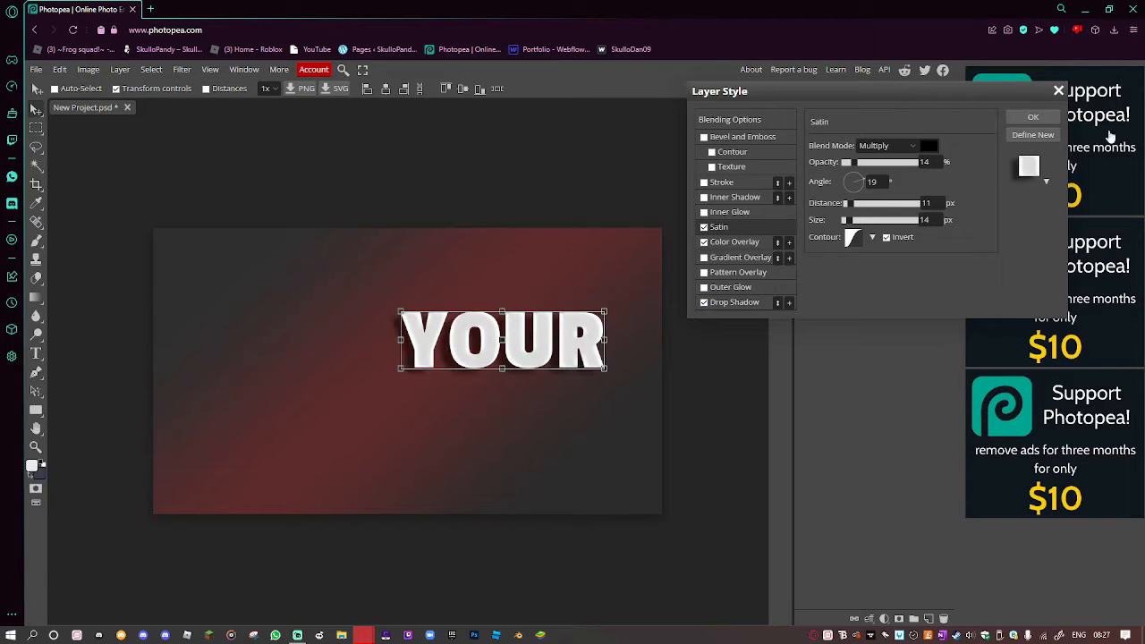
click(1033, 117)
Duplicate the YOUR layer and move the copy just below the original.
right_click(872, 280)
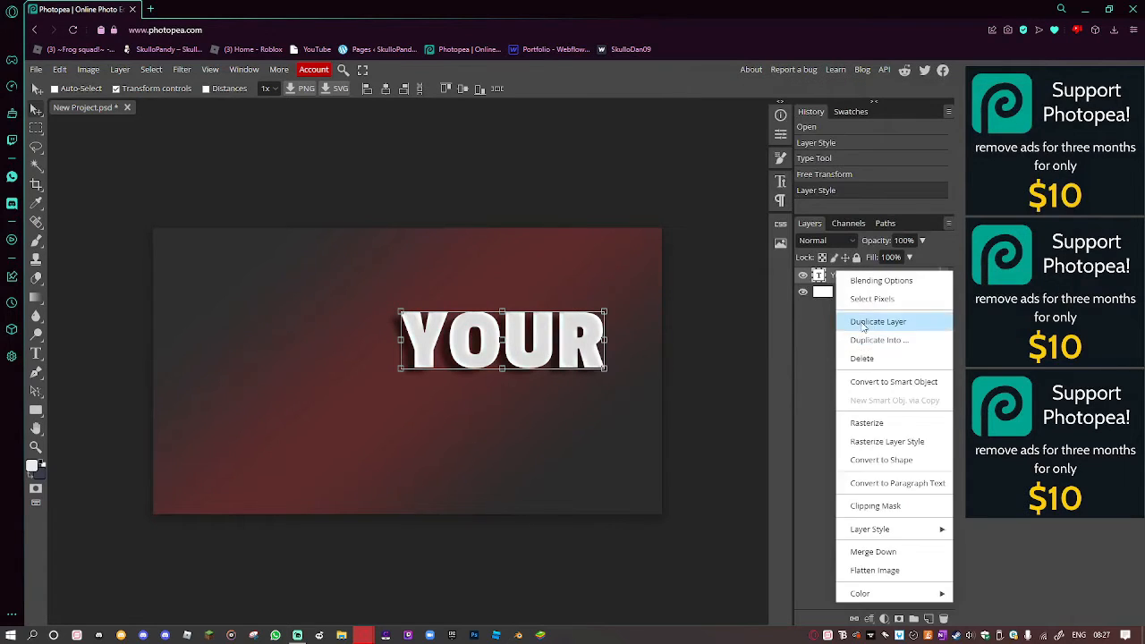
click(864, 324)
drag(524, 356, 530, 401)
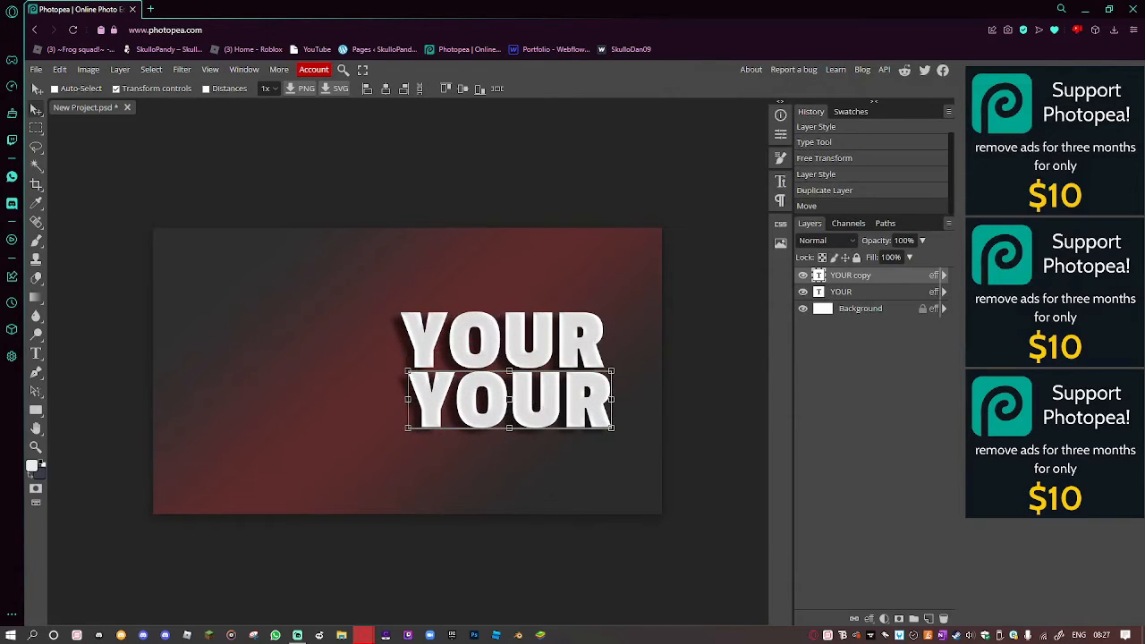
Replace the copy's Color Overlay with a Gradient Overlay and open its gradient.
right_click(876, 276)
click(881, 281)
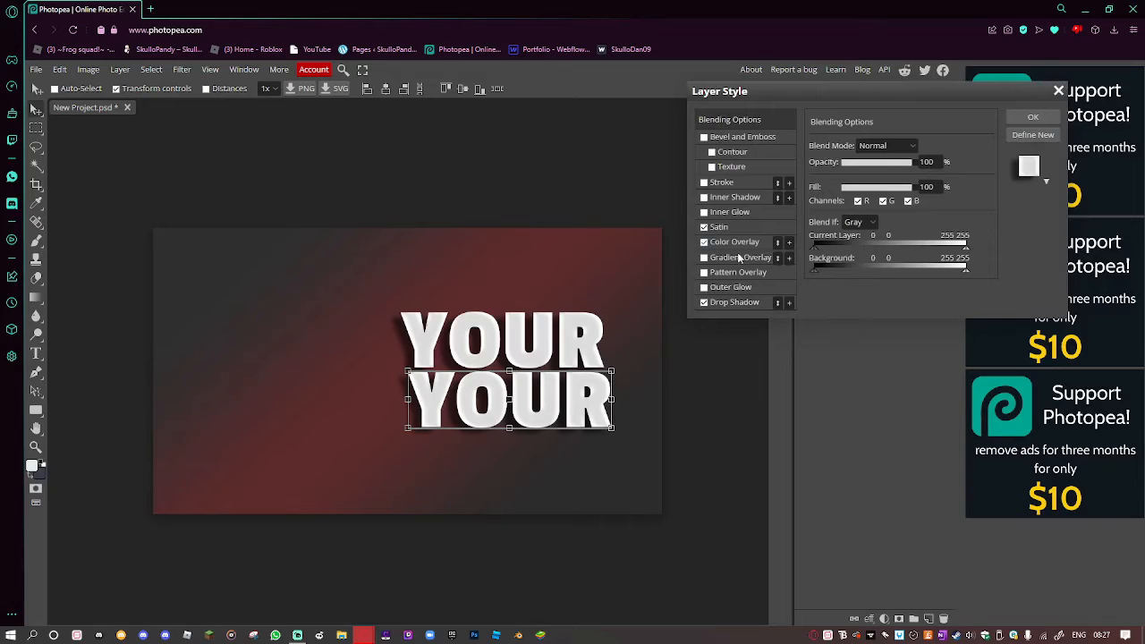
click(728, 256)
click(703, 241)
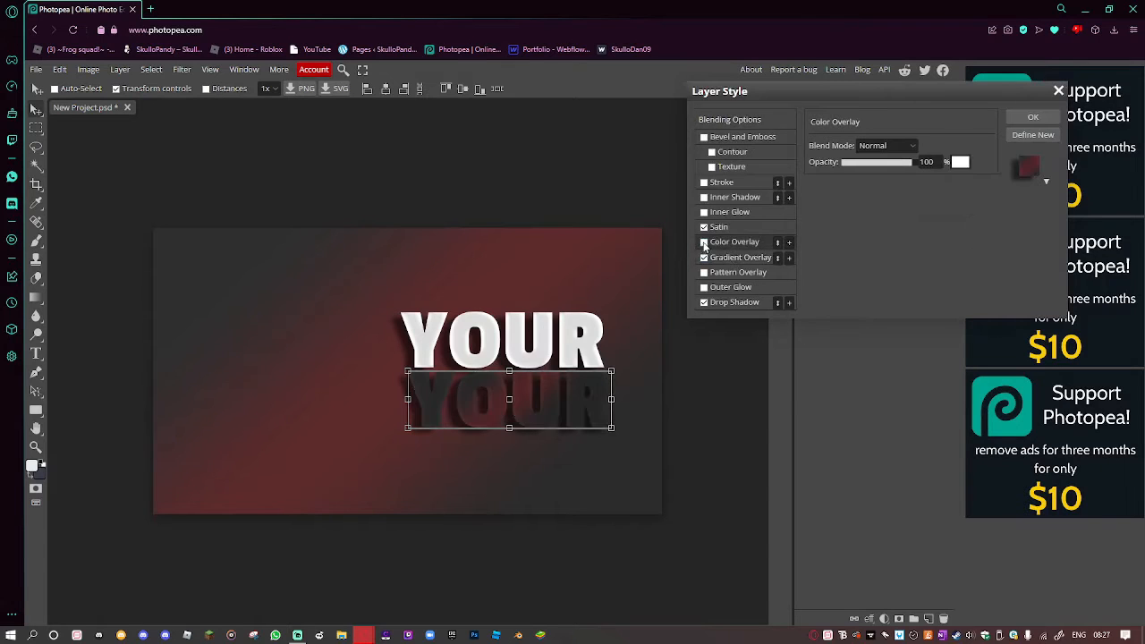
click(718, 257)
click(868, 177)
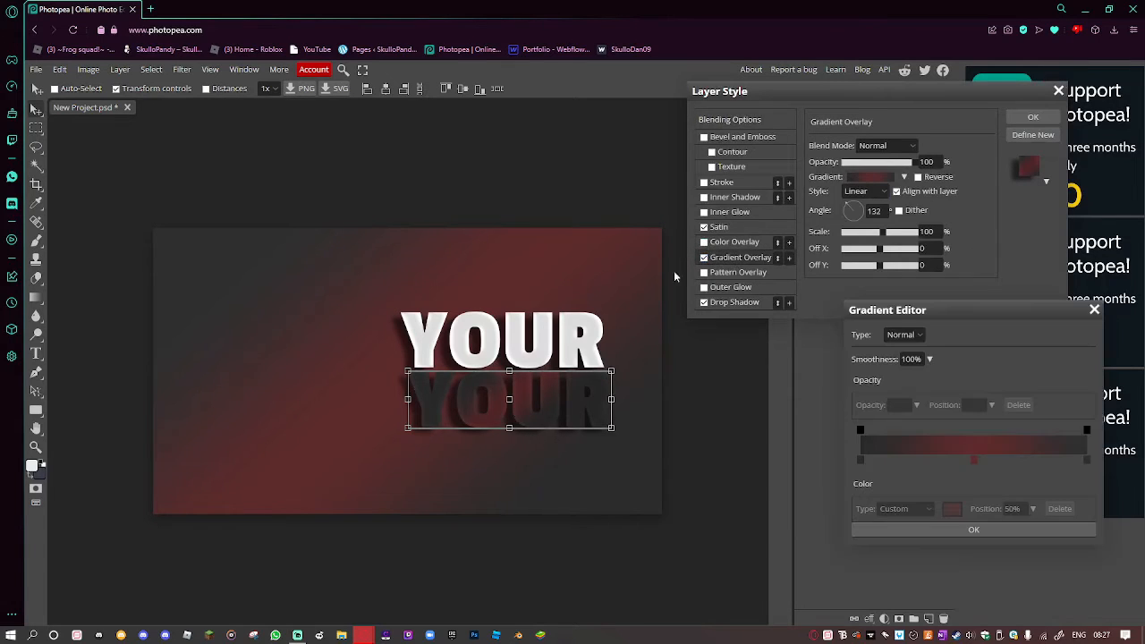
Set the gradient's left stop to bright blue (005fff).
double_click(860, 459)
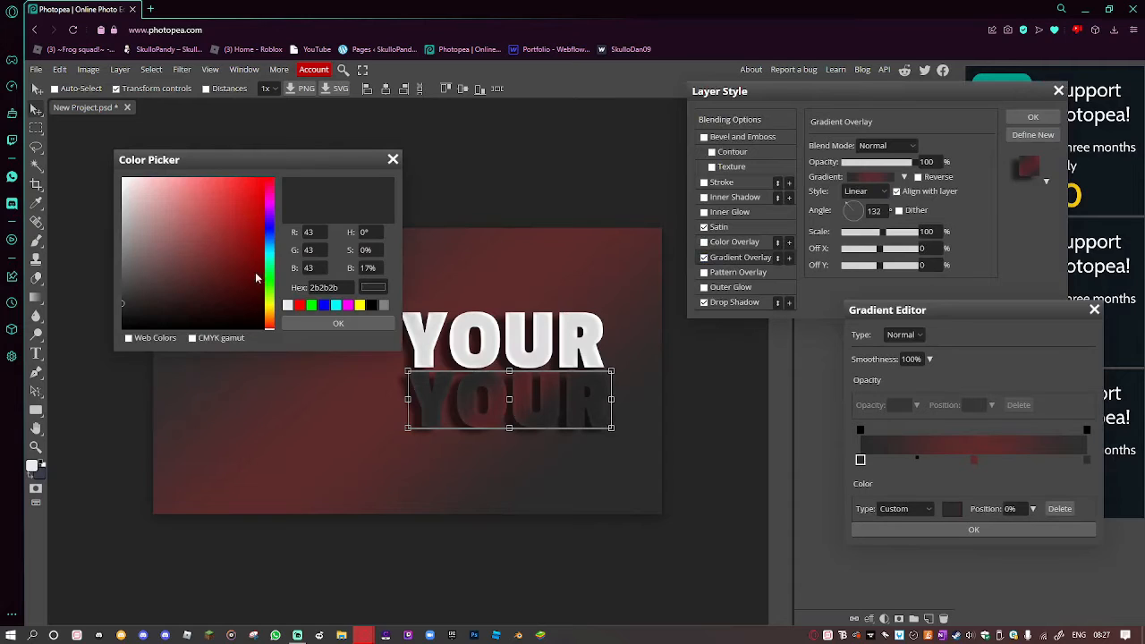
click(273, 225)
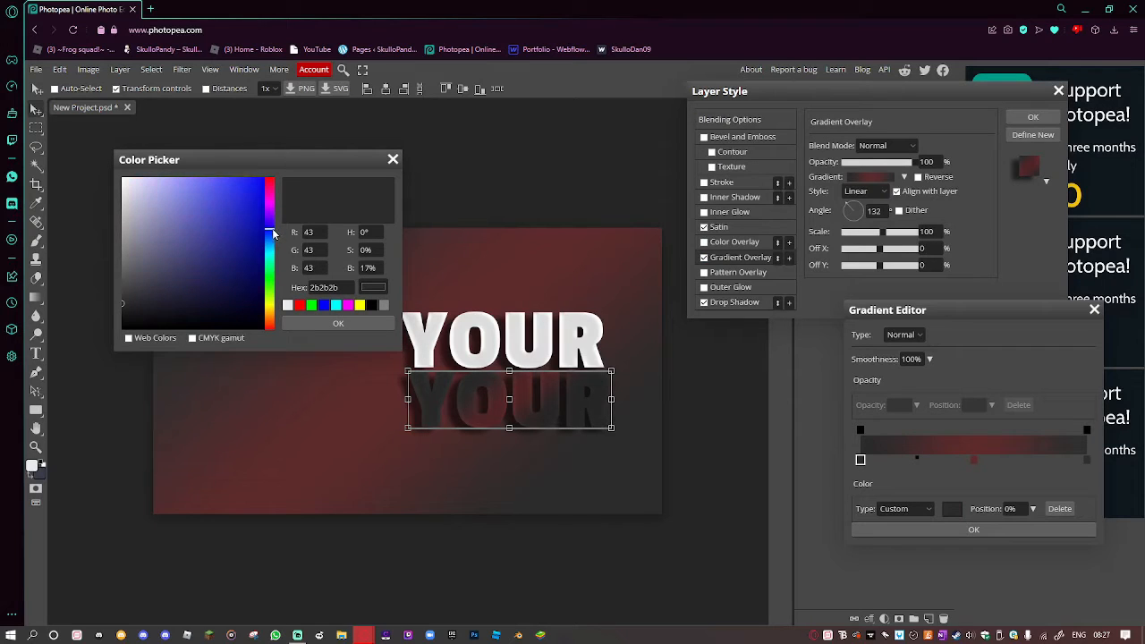
click(270, 235)
click(264, 220)
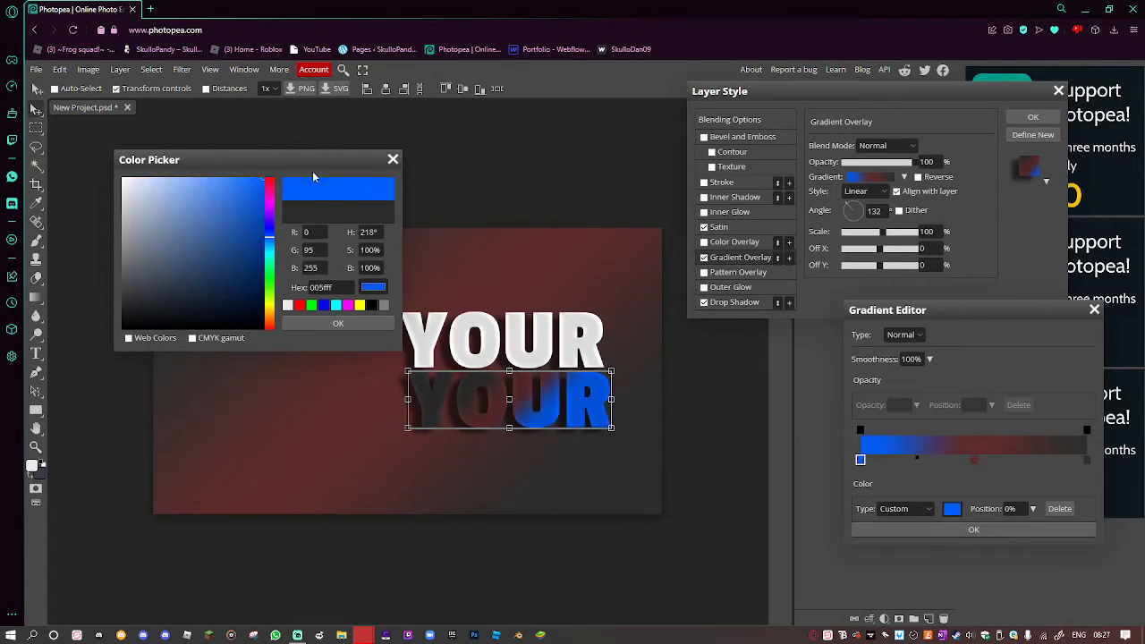
drag(354, 224, 371, 175)
click(340, 323)
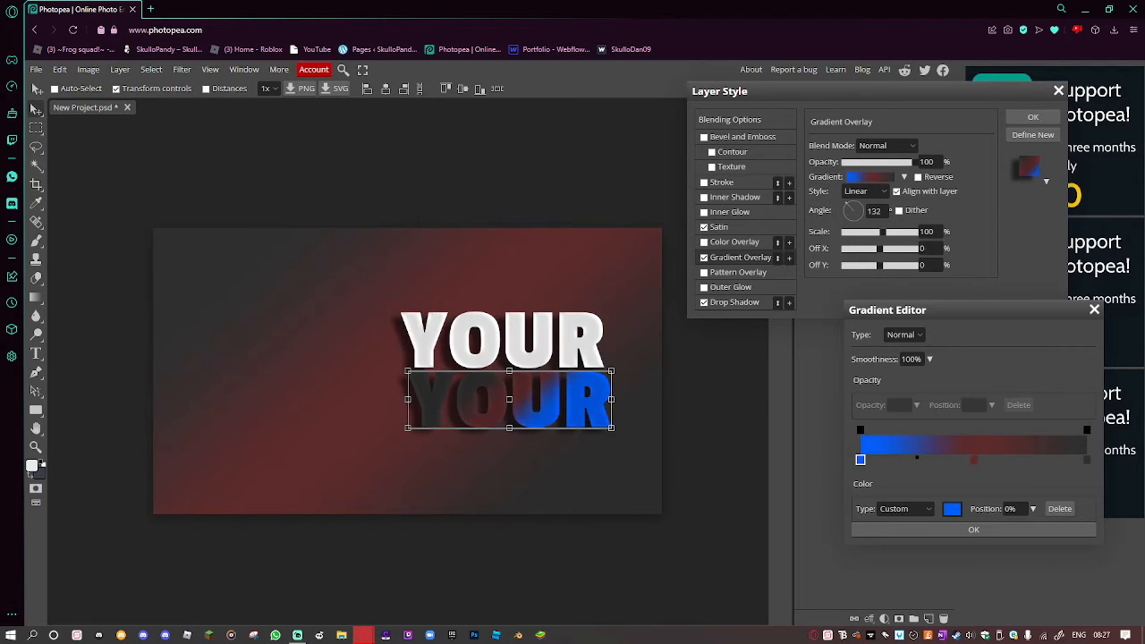
Move the red middle stop to the right end and recolour it cyan.
click(974, 461)
drag(974, 460, 1082, 461)
double_click(1082, 460)
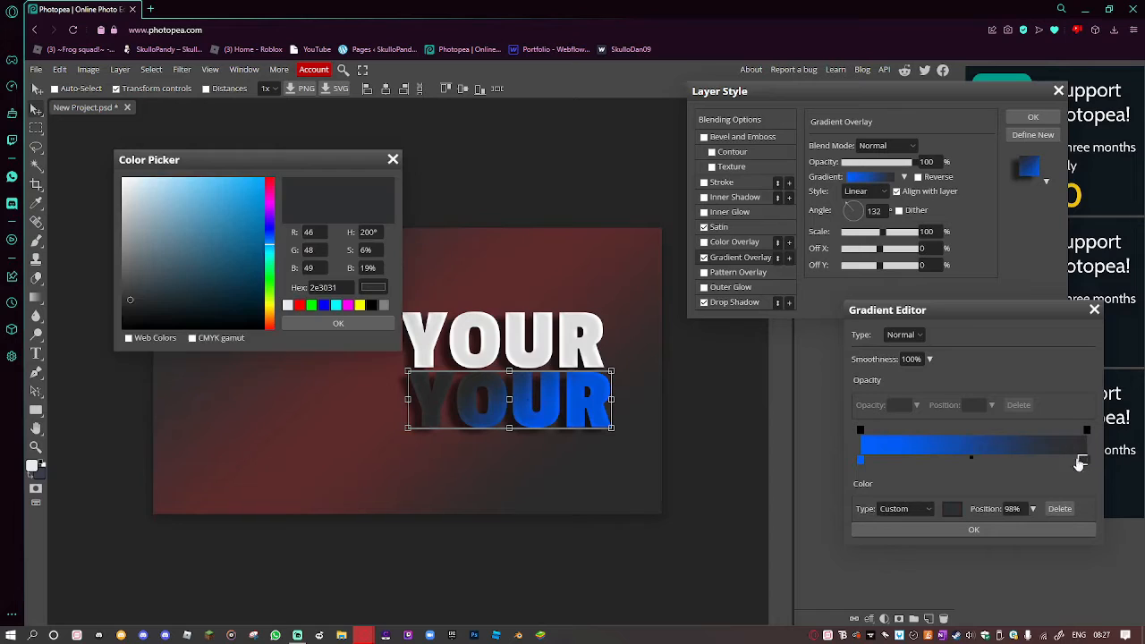
click(592, 413)
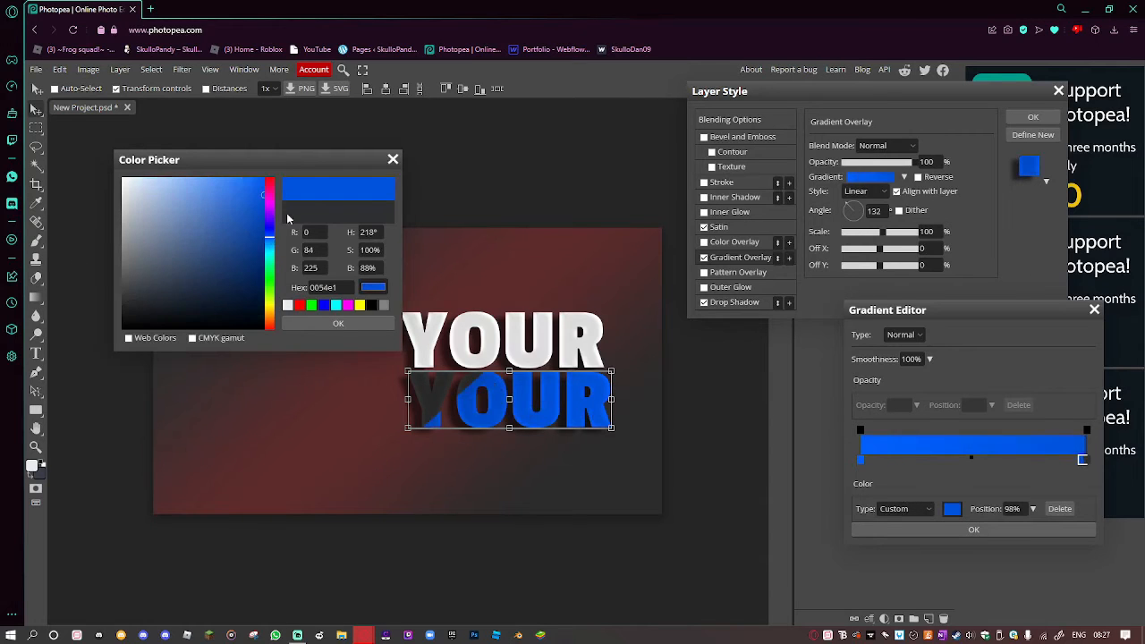
drag(267, 242, 271, 264)
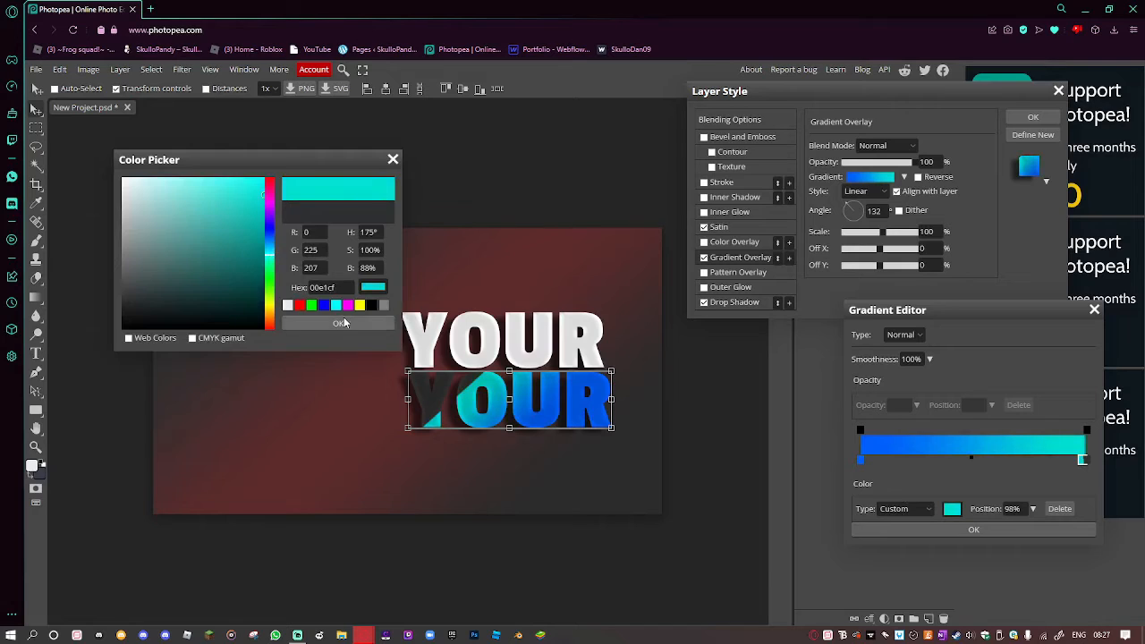
click(338, 323)
Delete the dark end stop, make the end stop sky blue (00a9e1), and apply.
click(1087, 460)
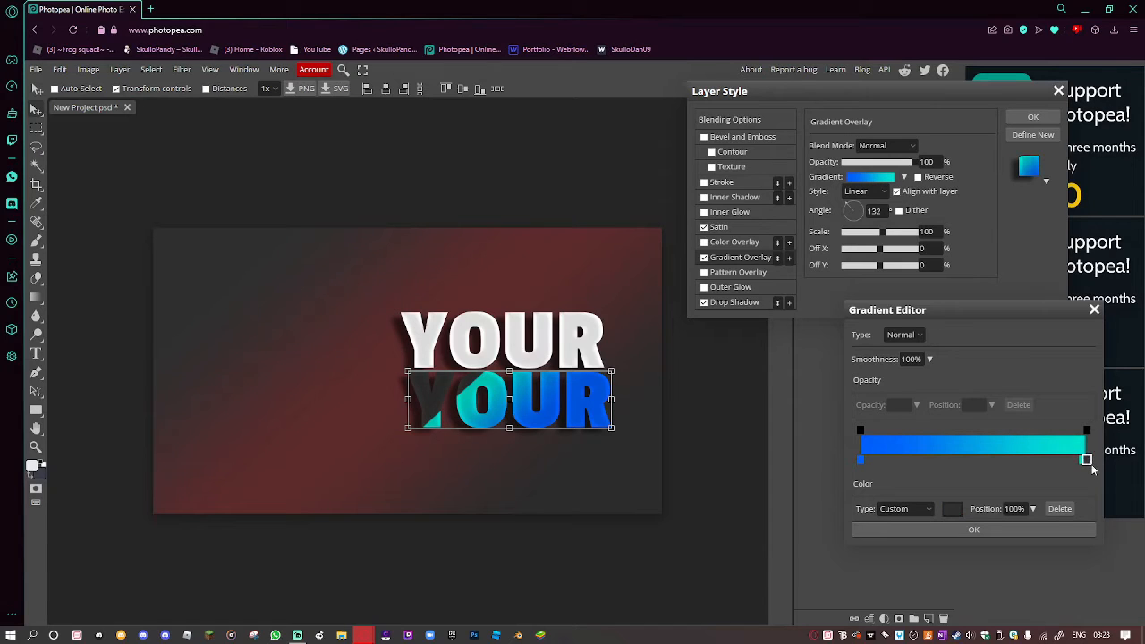
key(Delete)
drag(1082, 464, 1102, 467)
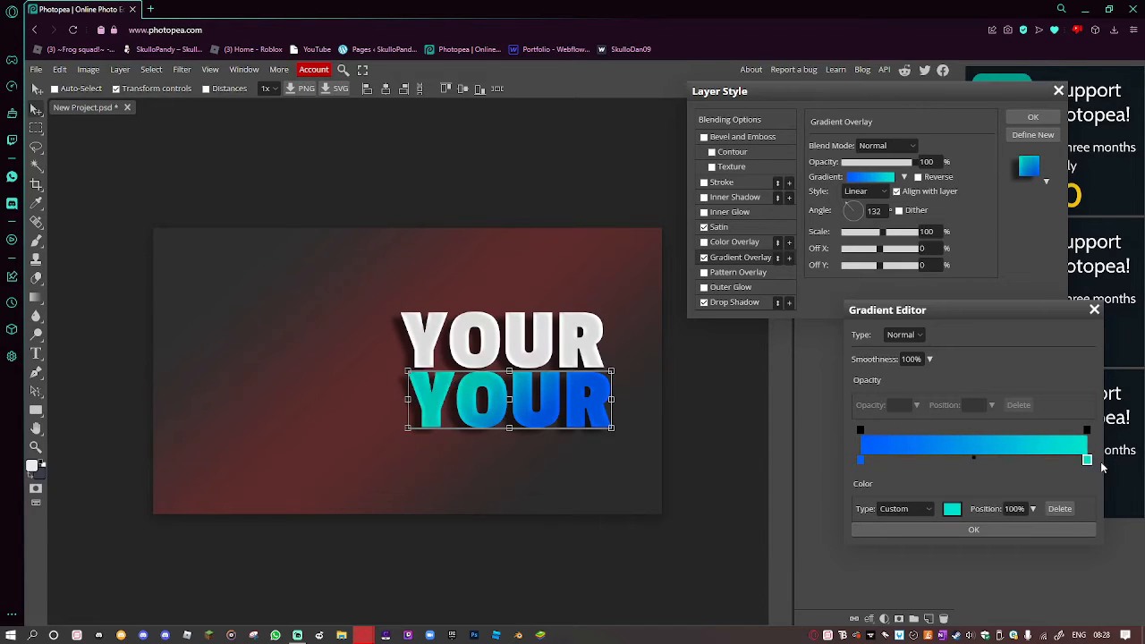
double_click(1086, 460)
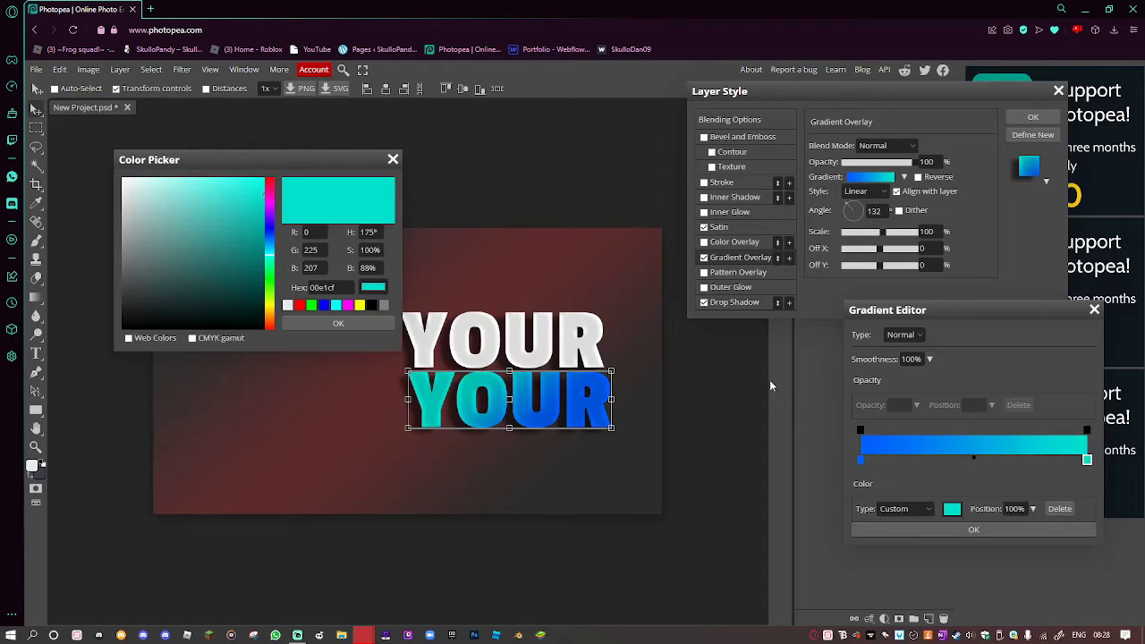
mouse_move(271, 257)
mouse_down()
mouse_move(270, 236)
mouse_move(270, 251)
mouse_up()
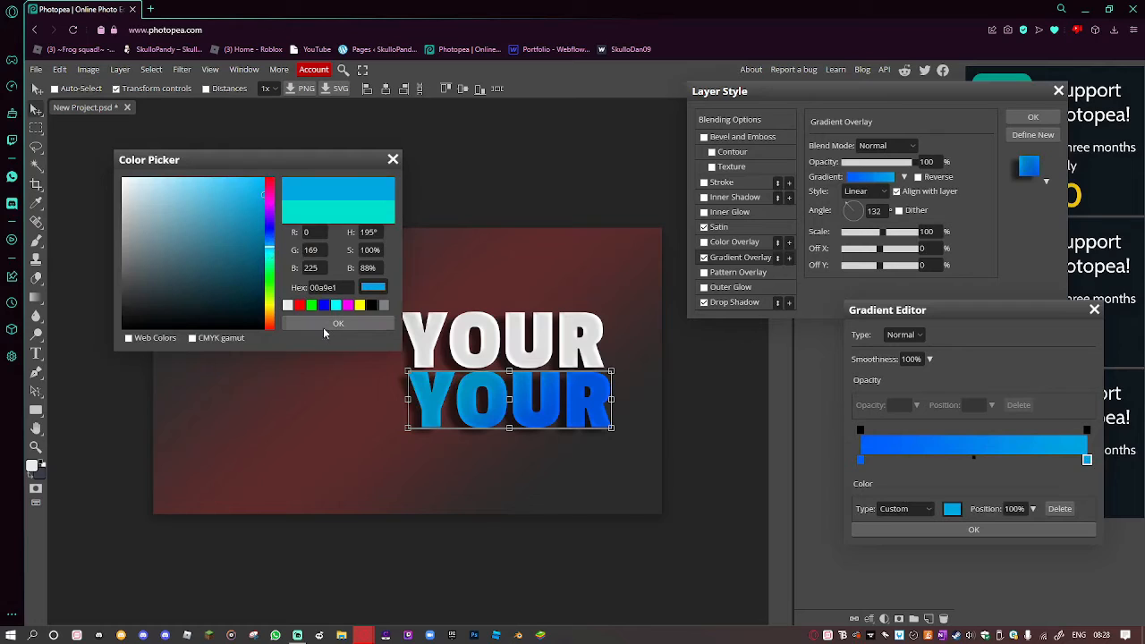
click(327, 323)
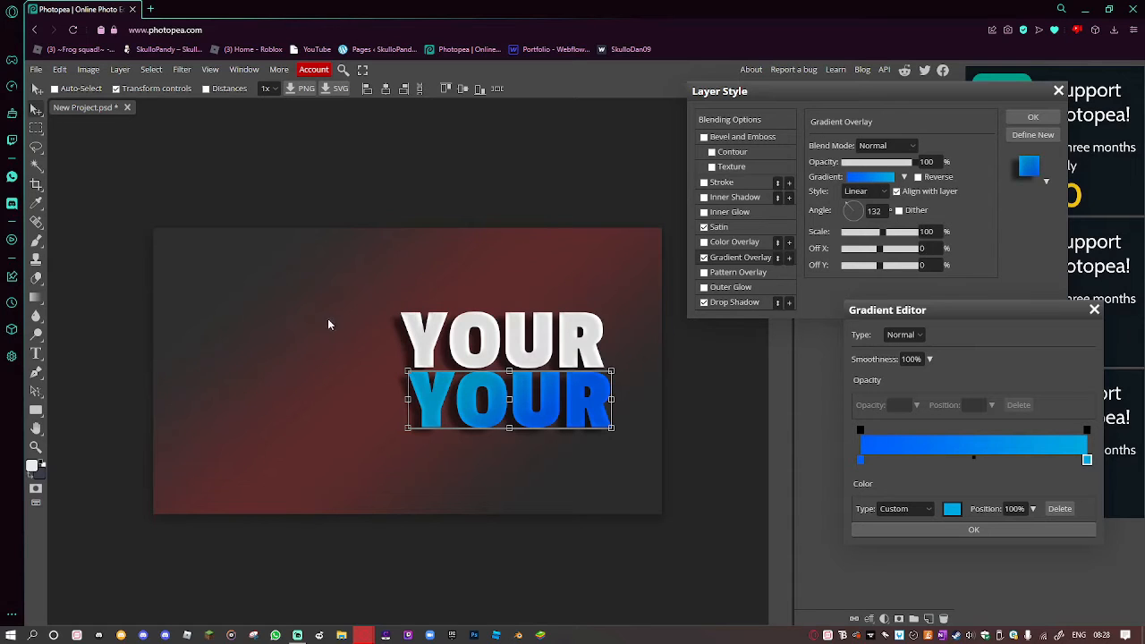
click(963, 528)
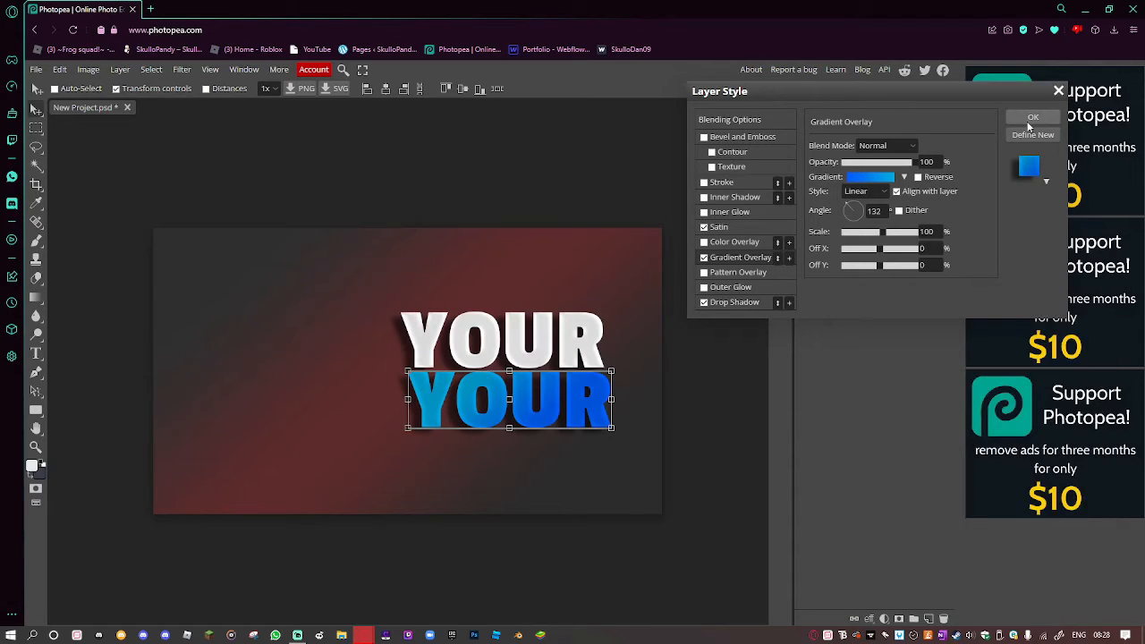
click(1032, 118)
Change the blue copy's word from 'YOUR' to 'TEXT'.
drag(557, 395, 410, 384)
key(t)
click(611, 395)
key(BackSpace)
text(TEXT)
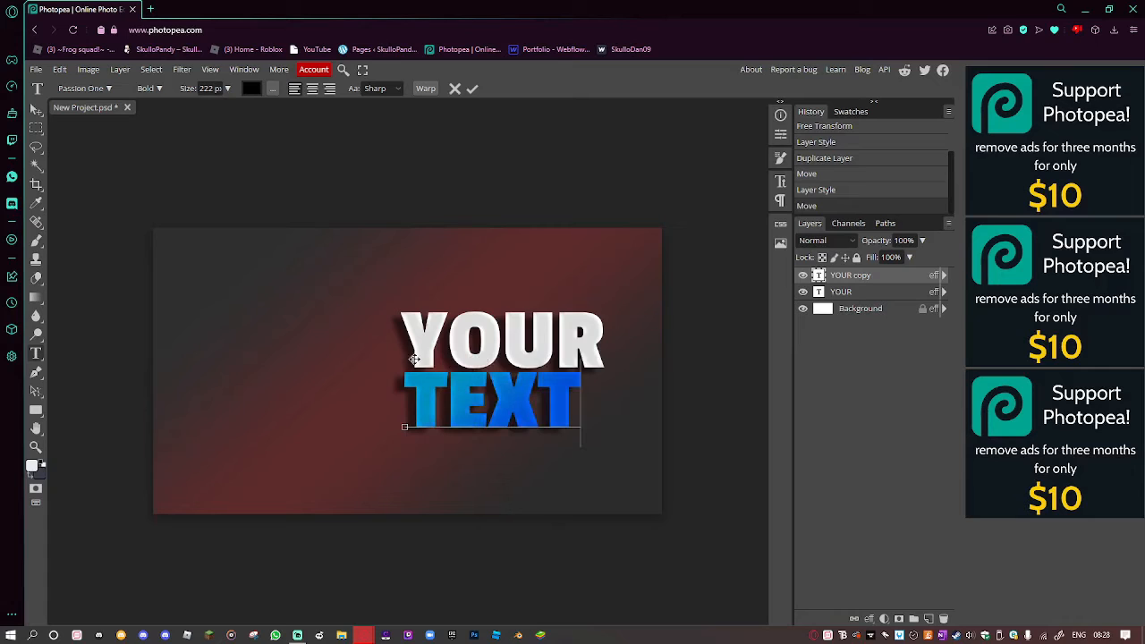
click(37, 108)
drag(532, 391, 550, 395)
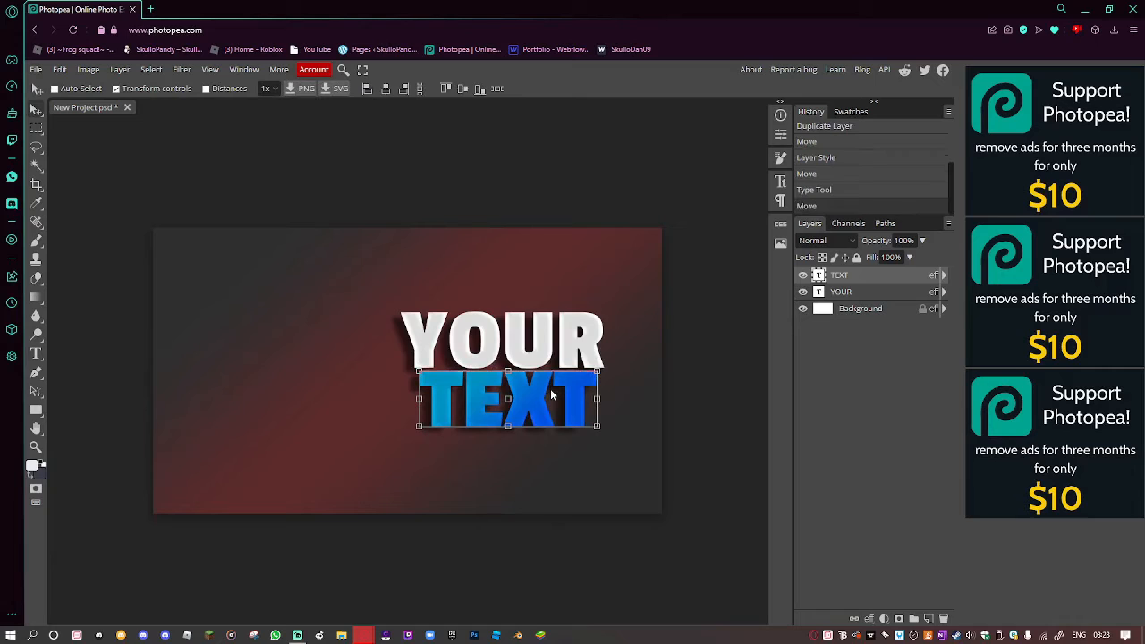
Set TEXT's tracking to 91% and centre it under YOUR.
double_click(551, 394)
click(780, 180)
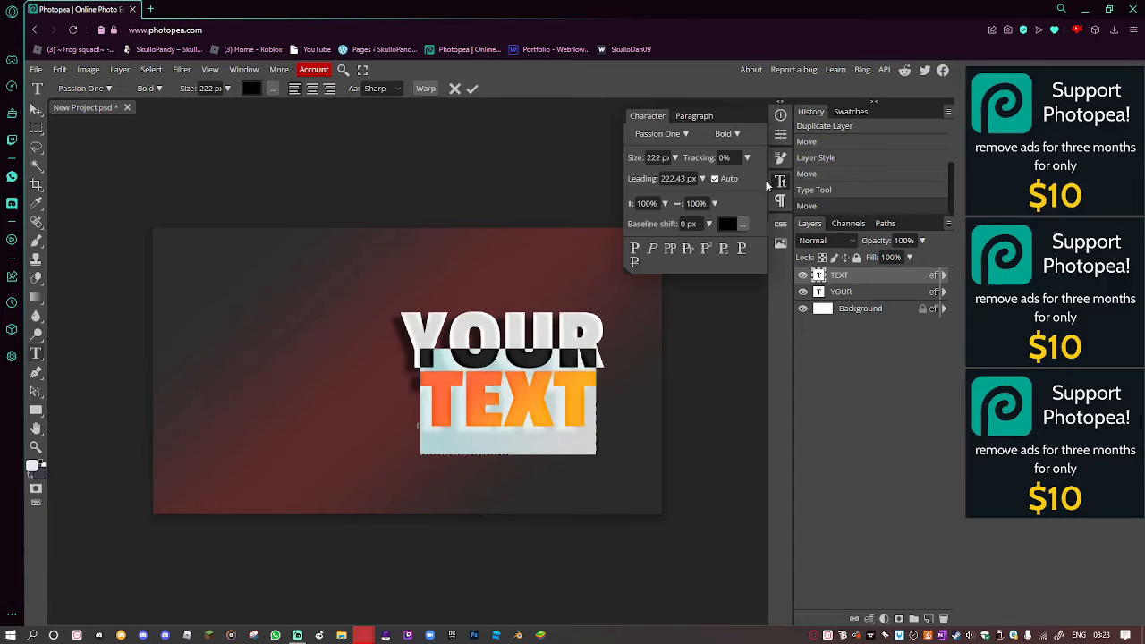
drag(703, 157, 705, 156)
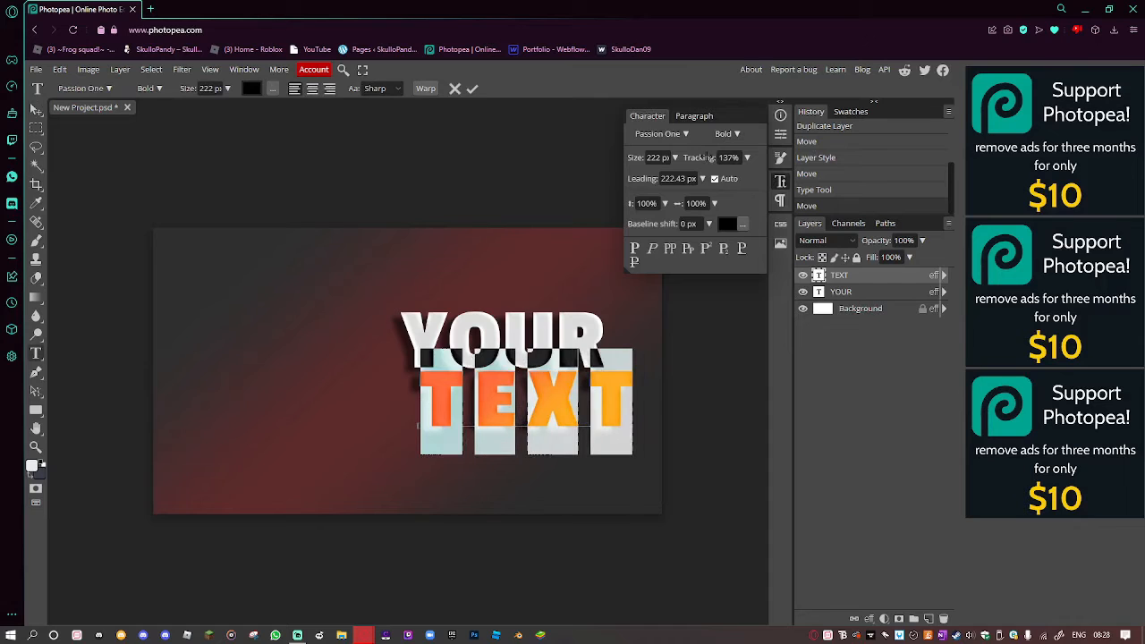
click(37, 108)
drag(591, 419, 572, 421)
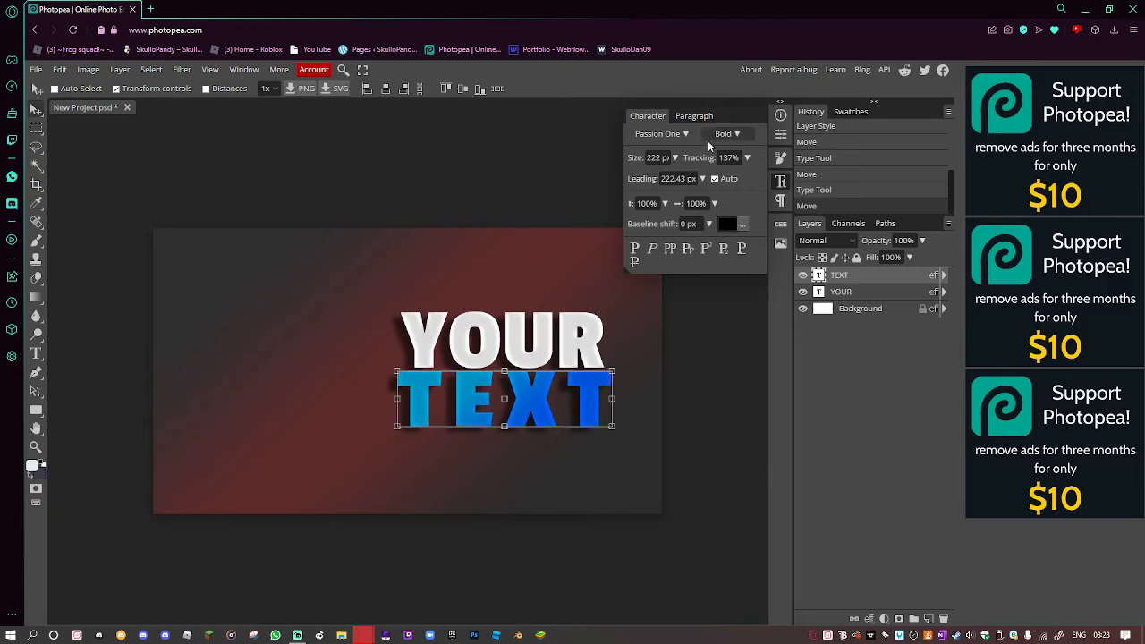
drag(705, 157, 710, 157)
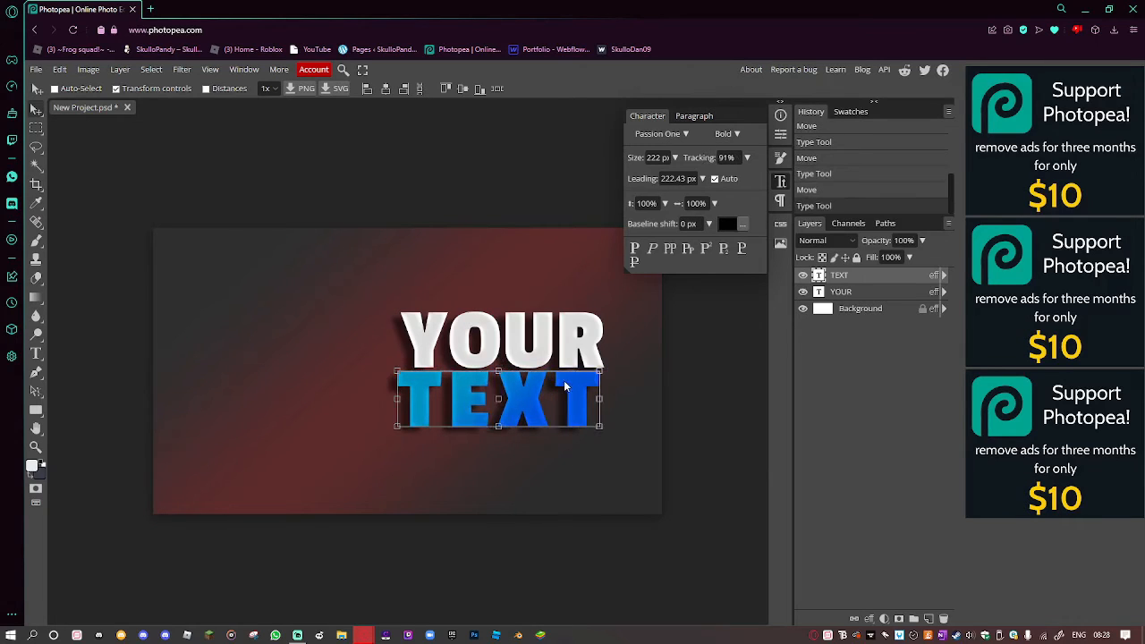
drag(566, 386, 579, 389)
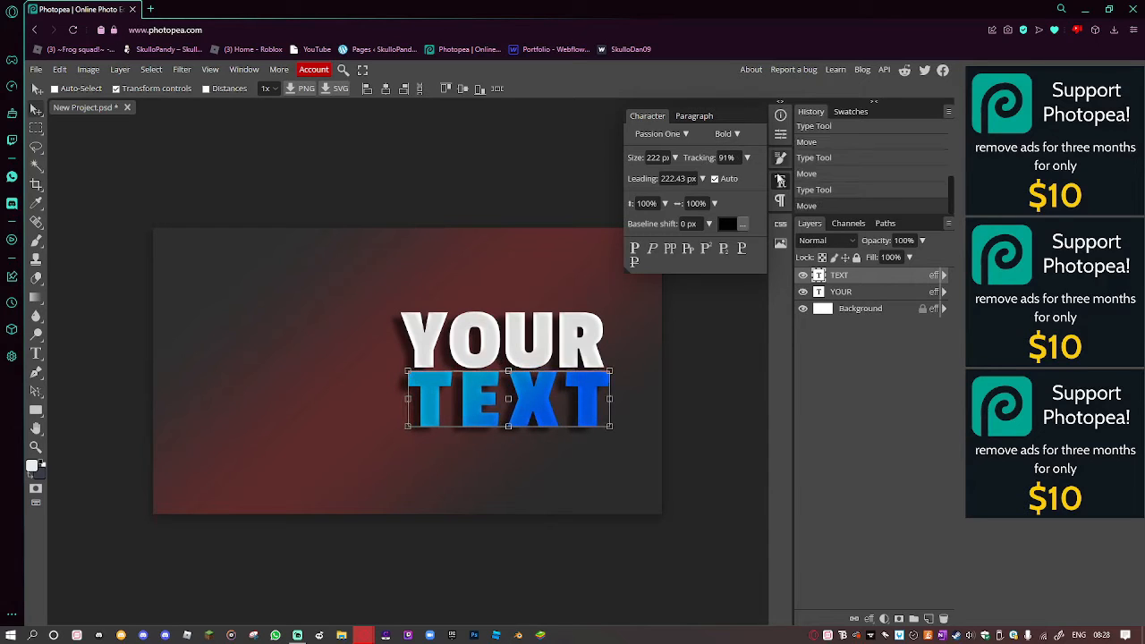
click(780, 181)
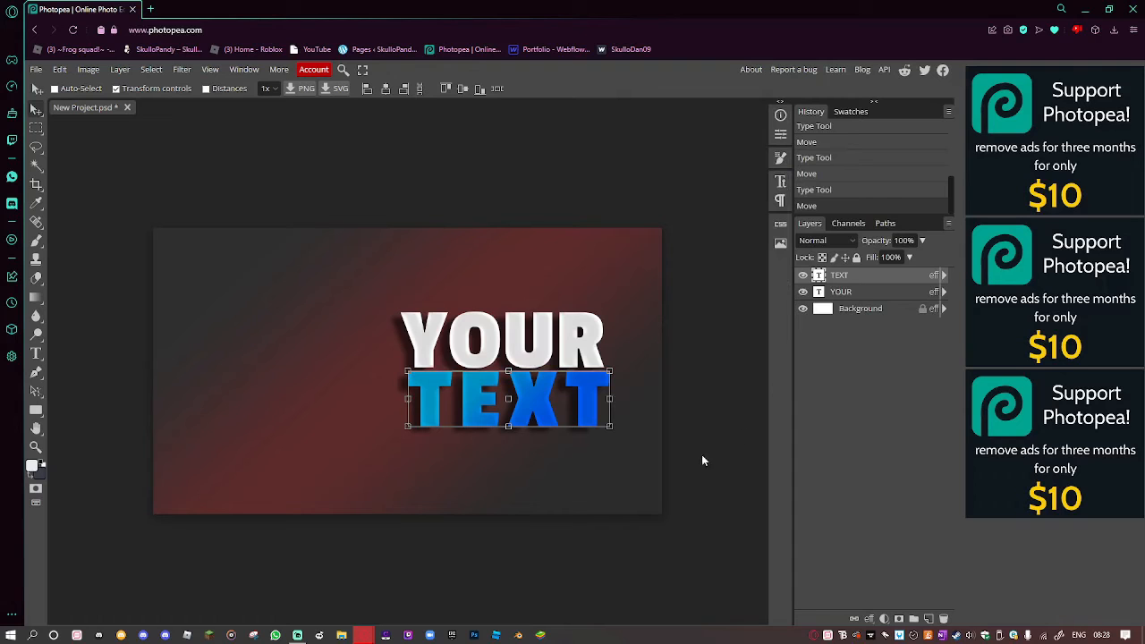
Open the Downloads folder in File Explorer and move its window to the right edge.
click(342, 635)
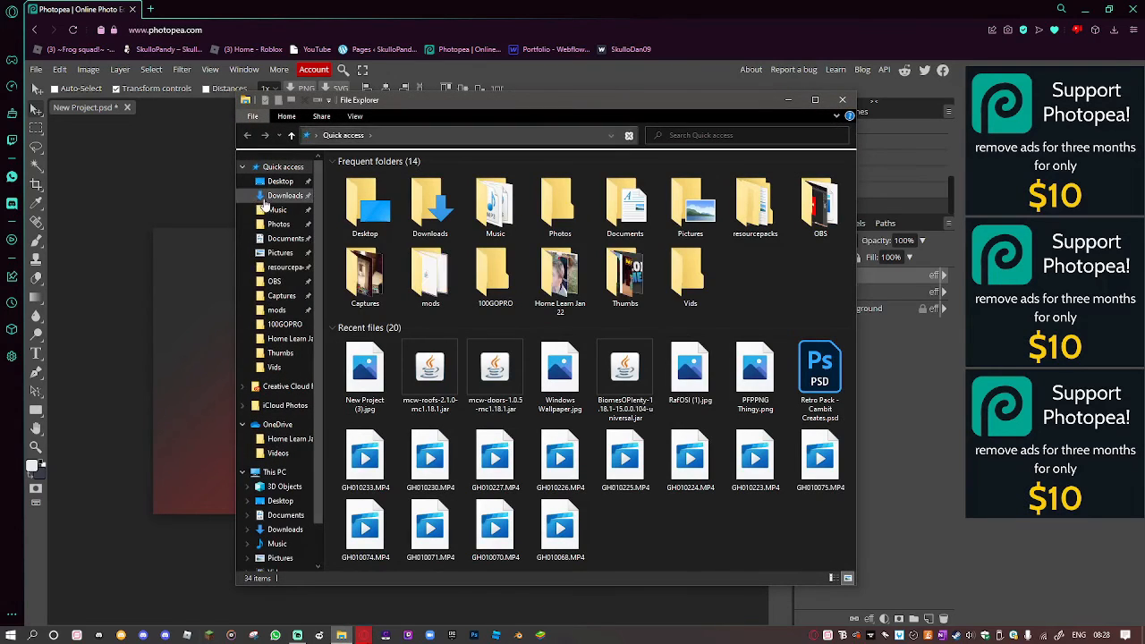
double_click(429, 204)
scroll(577, 324, down, 4)
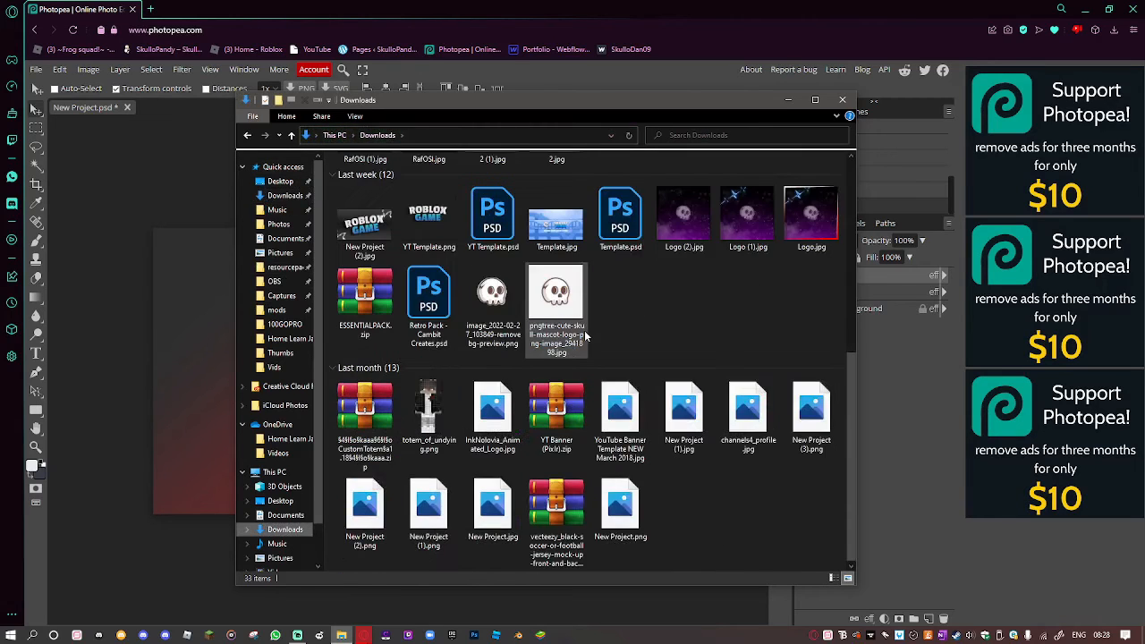
scroll(615, 418, up, 4)
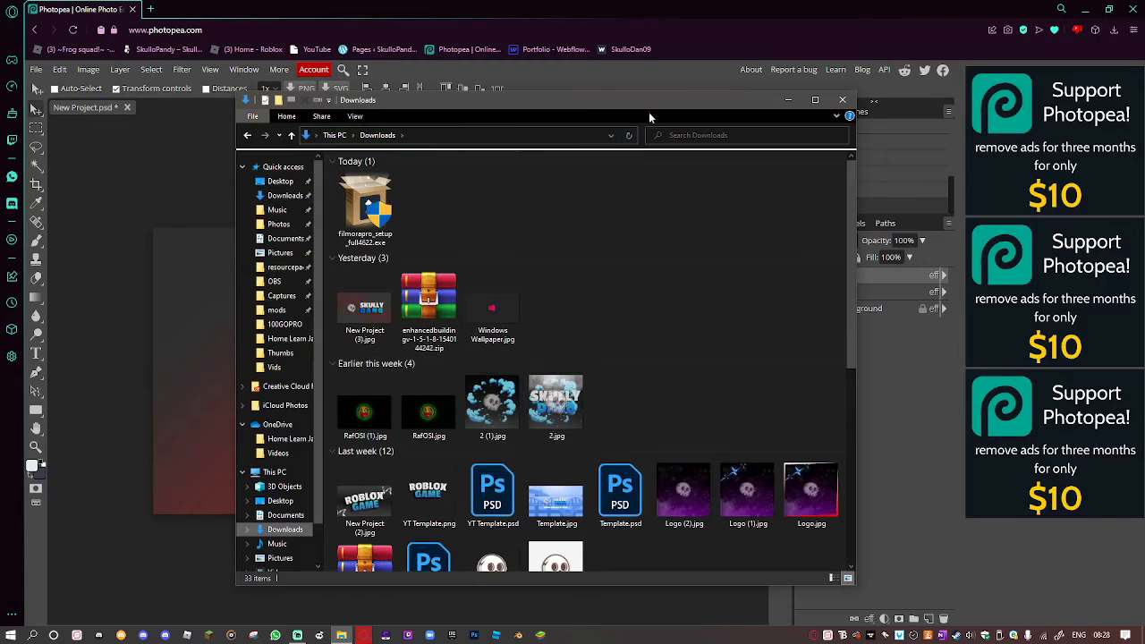
drag(486, 104, 1144, 104)
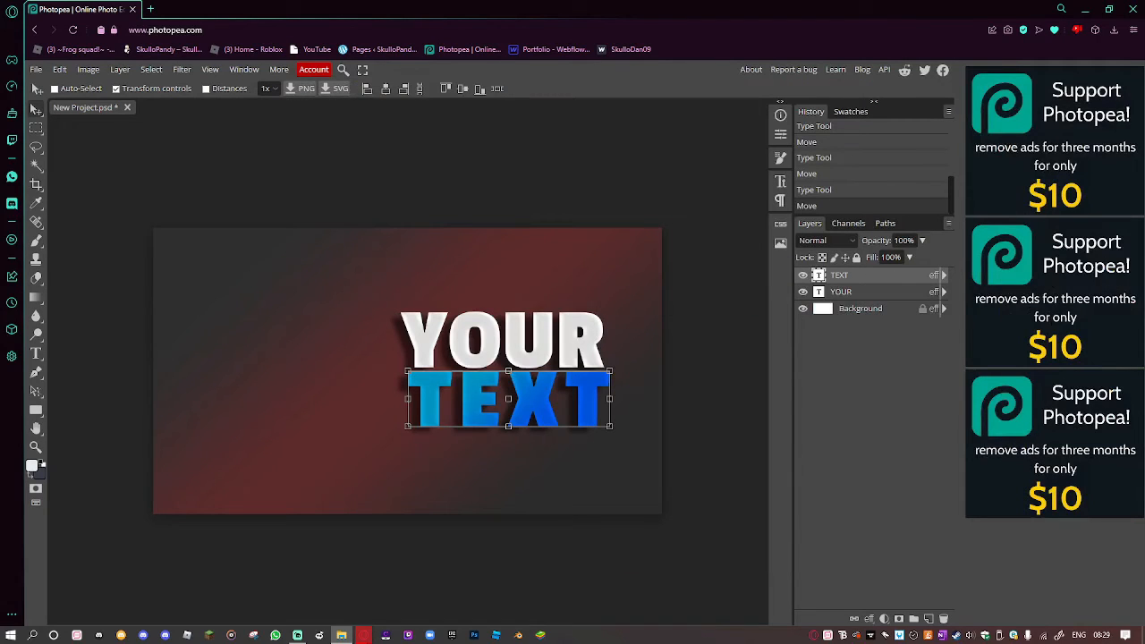
Place IMG_0835 on the canvas, scale it to about 50%, tilt it left of YOUR TEXT.
drag(1143, 375, 607, 303)
drag(1144, 358, 402, 386)
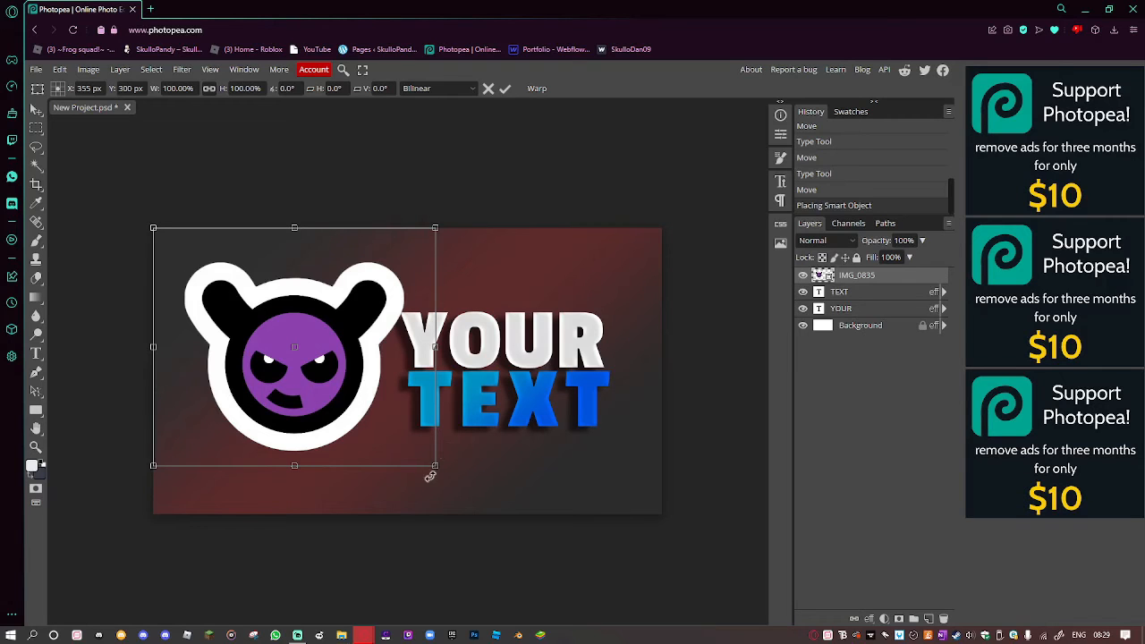
drag(435, 465, 331, 394)
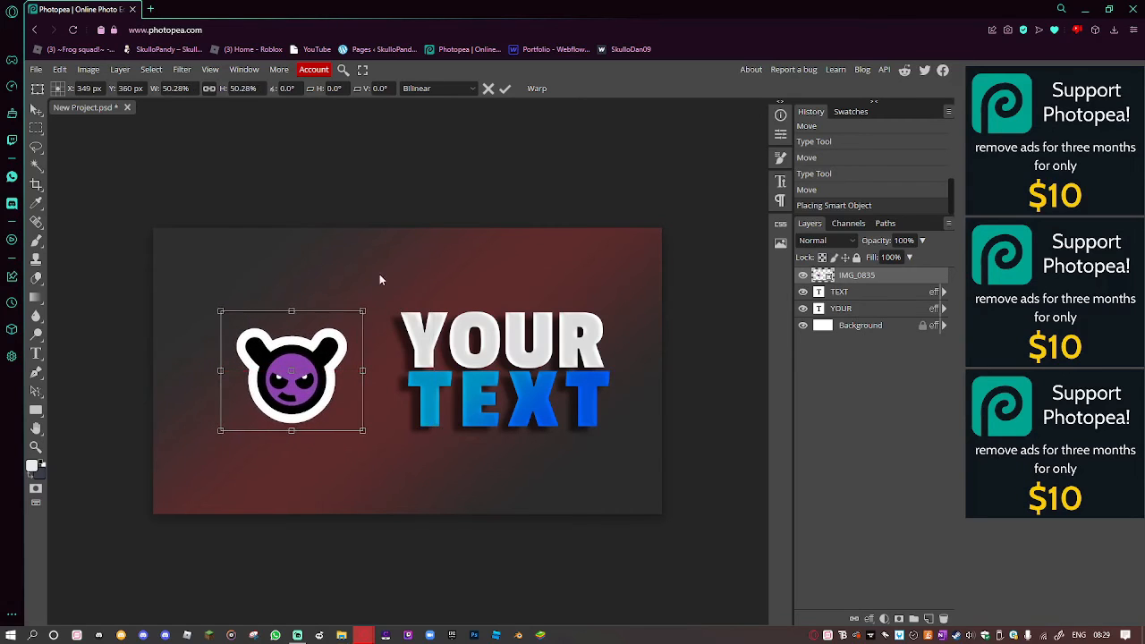
mouse_move(374, 299)
mouse_down()
mouse_move(353, 263)
mouse_move(376, 283)
mouse_move(380, 320)
mouse_up()
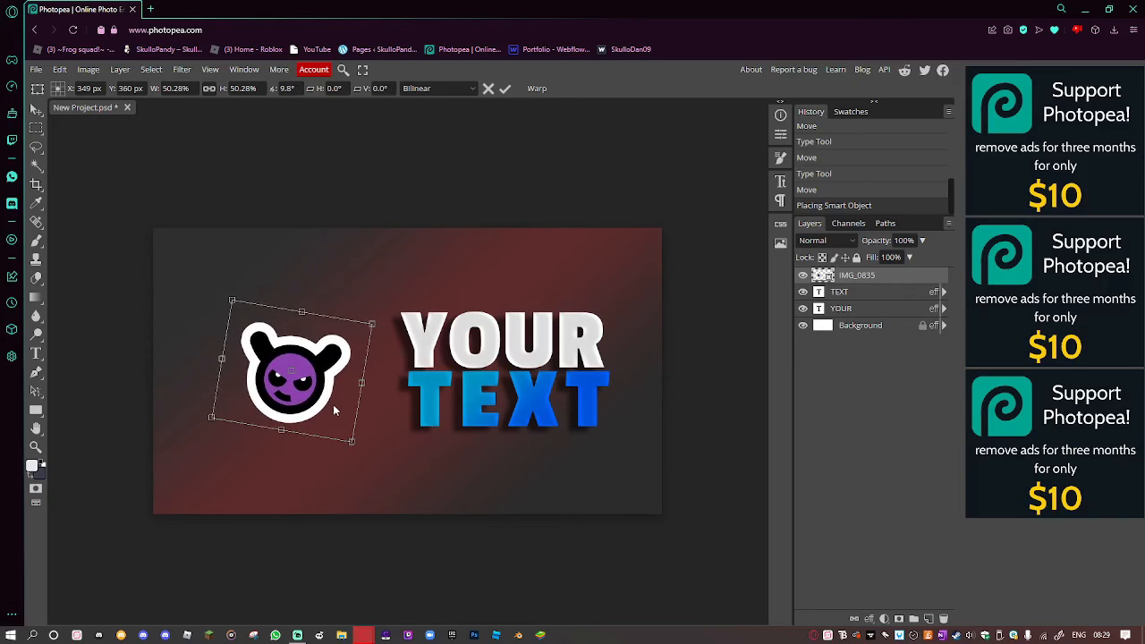
drag(333, 410, 332, 409)
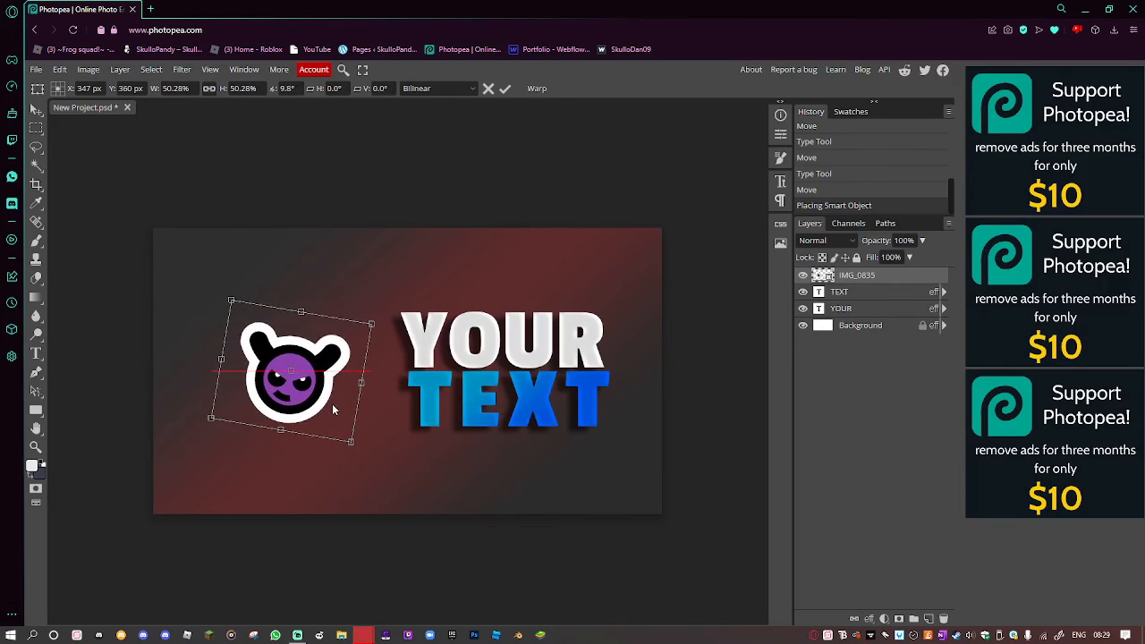
right_click(865, 279)
key(Return)
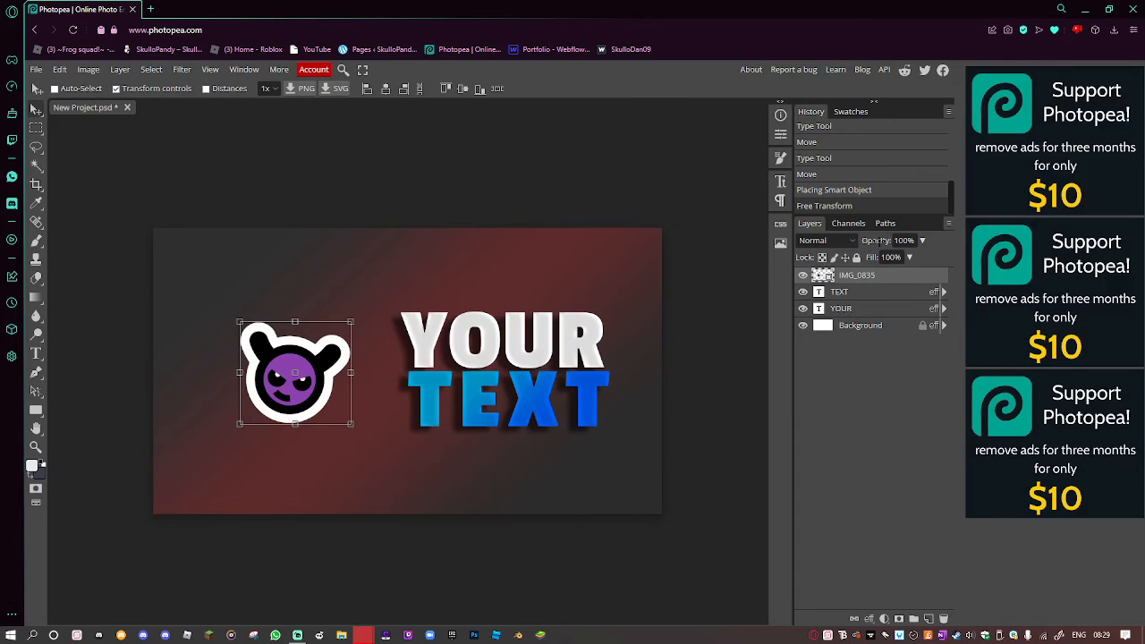
drag(881, 241, 804, 246)
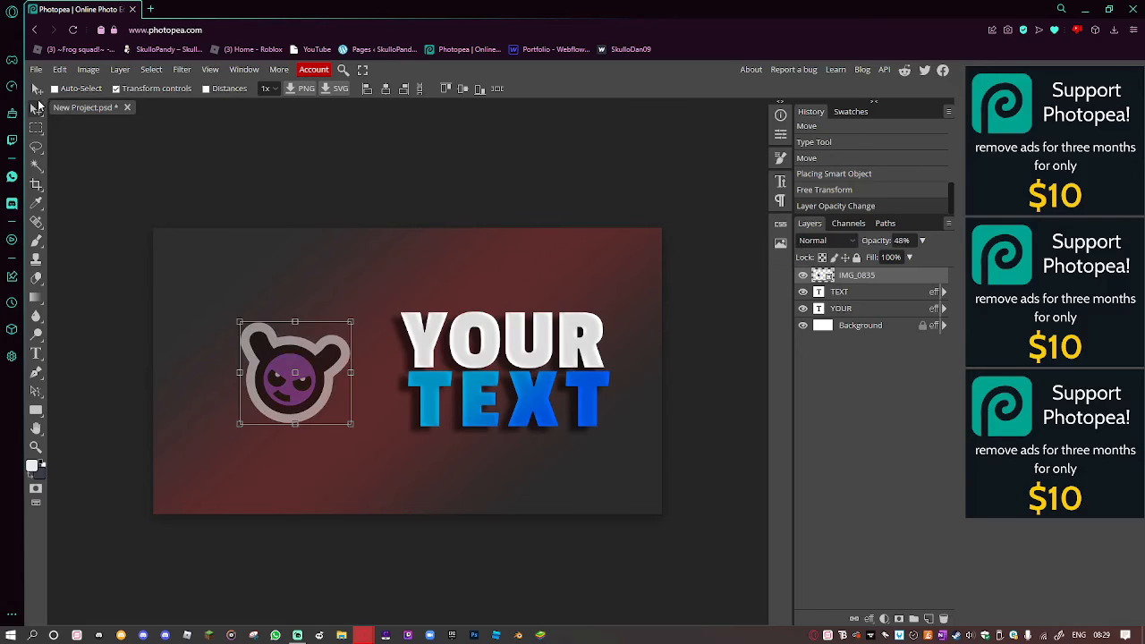
Nudge the logo slightly up and to the right.
drag(271, 382, 275, 380)
Give the IMG_0835 logo layer a Drop Shadow and a red Stroke layer style.
right_click(905, 275)
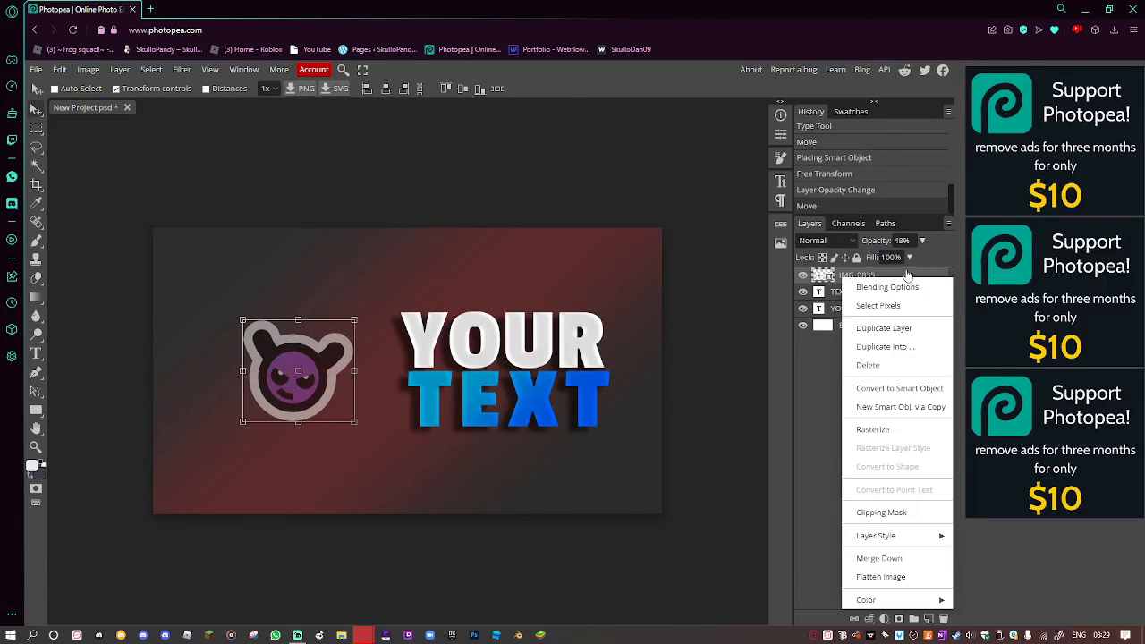
click(872, 286)
click(715, 229)
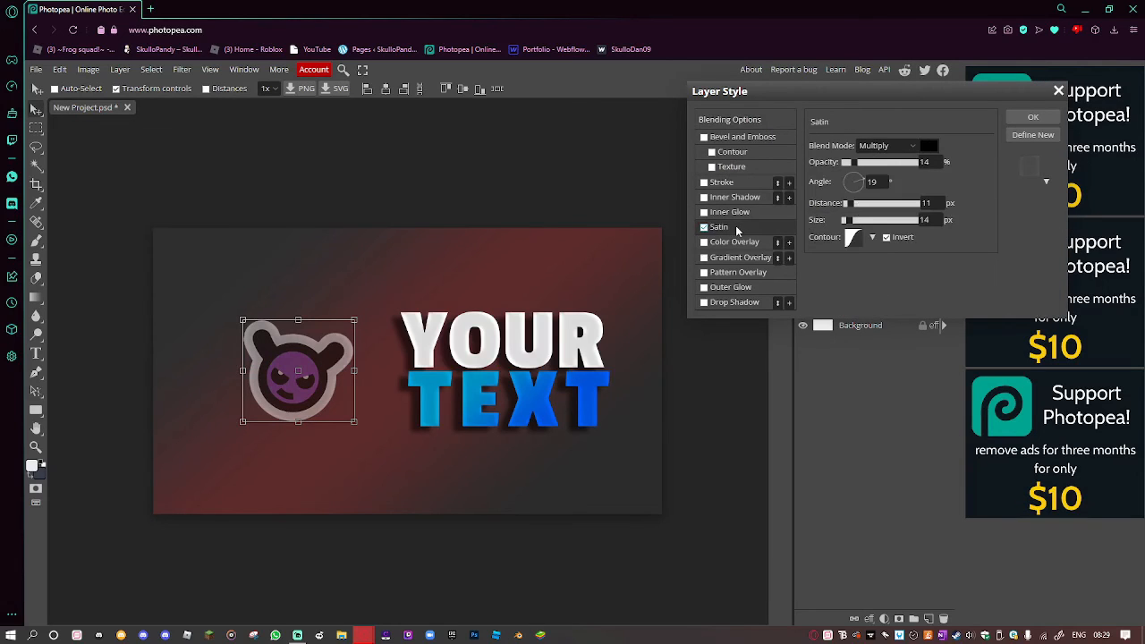
click(704, 229)
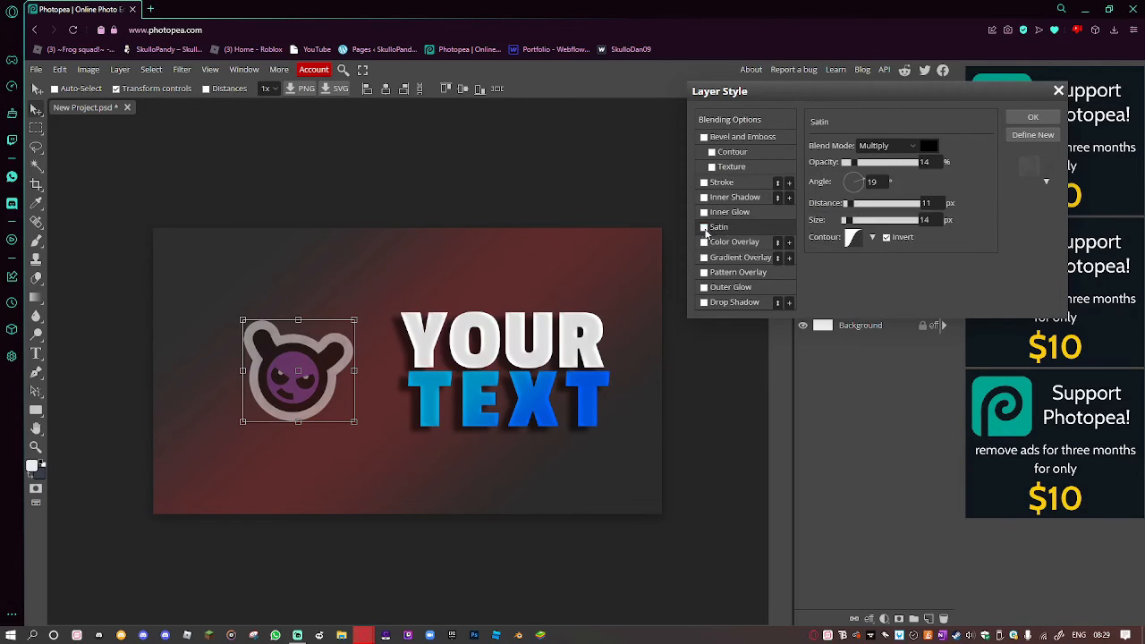
click(702, 304)
click(704, 287)
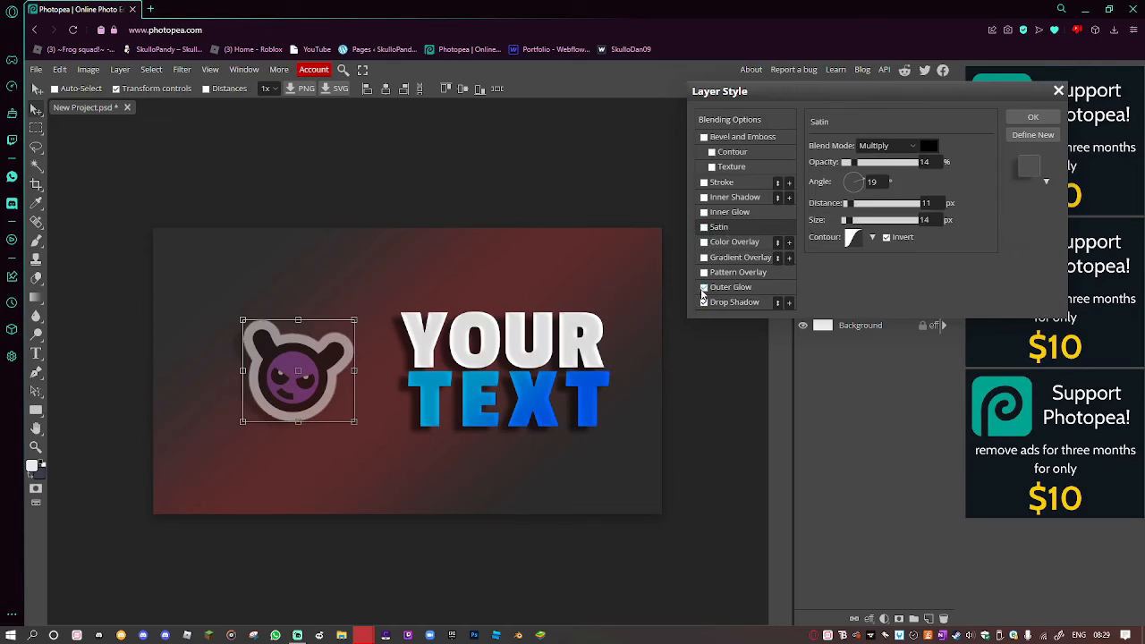
click(703, 288)
click(703, 183)
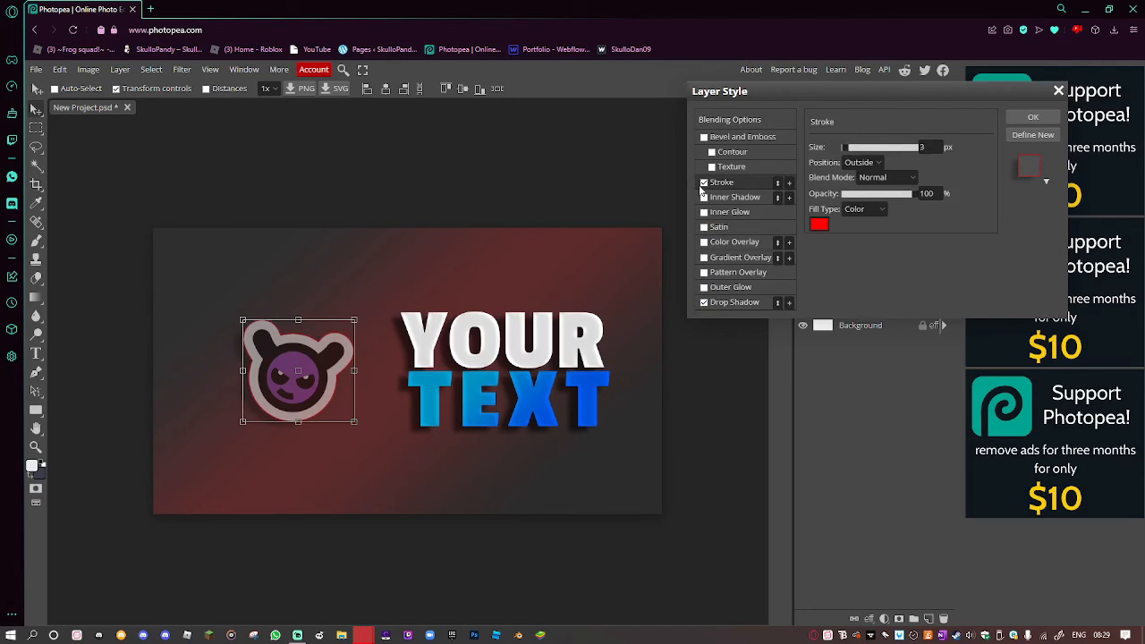
click(1033, 117)
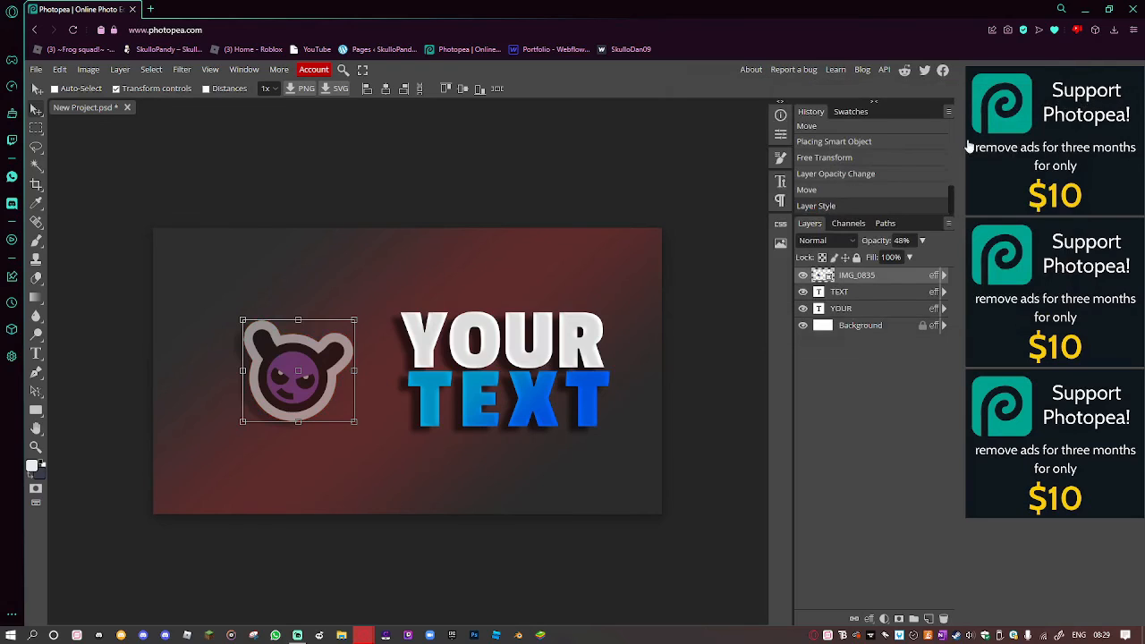
Select the Background layer and turn off Transform controls.
click(36, 70)
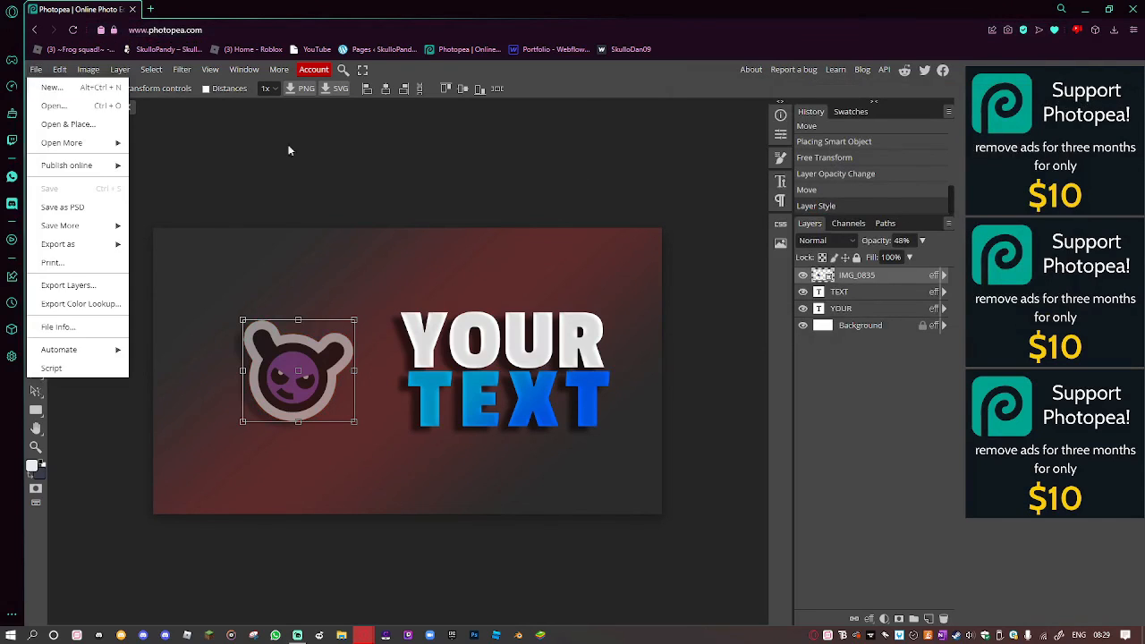
click(353, 183)
click(860, 327)
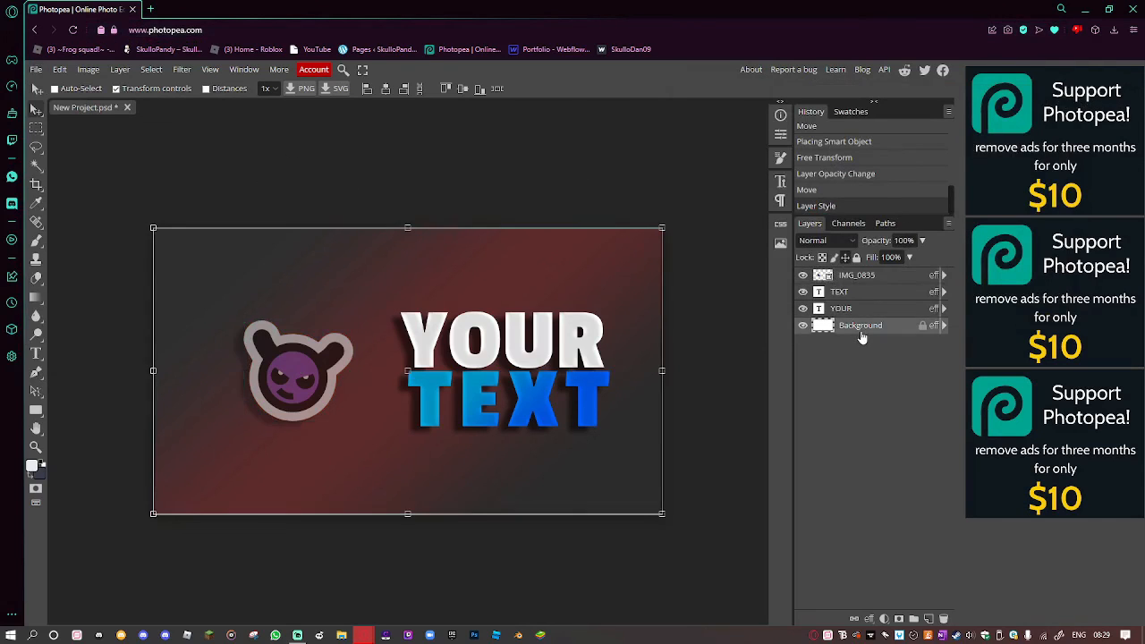
click(117, 88)
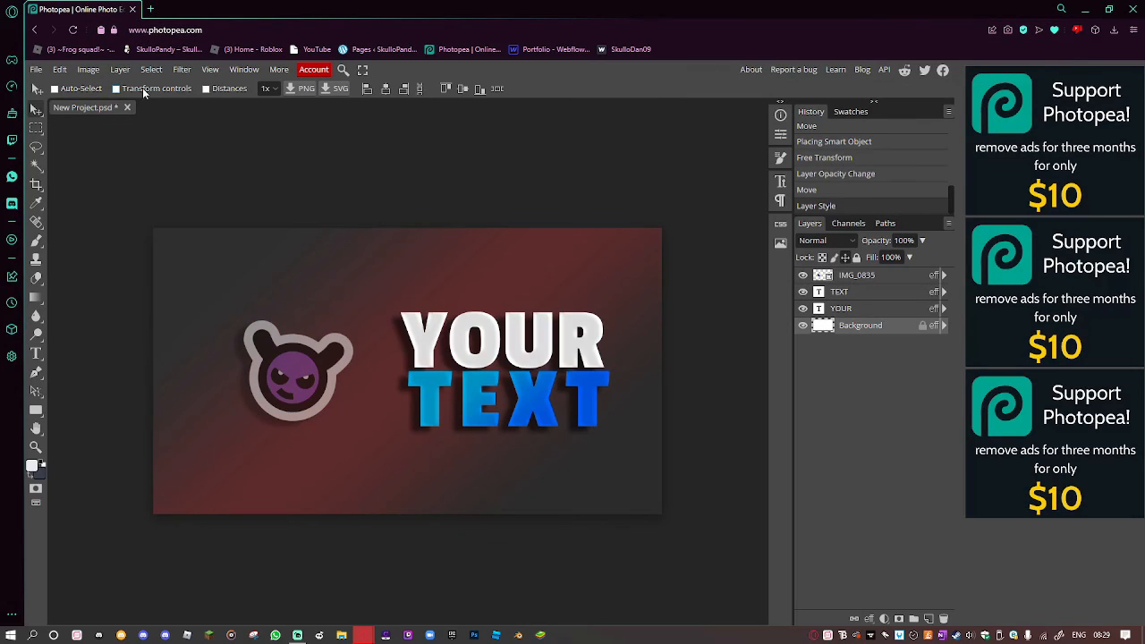